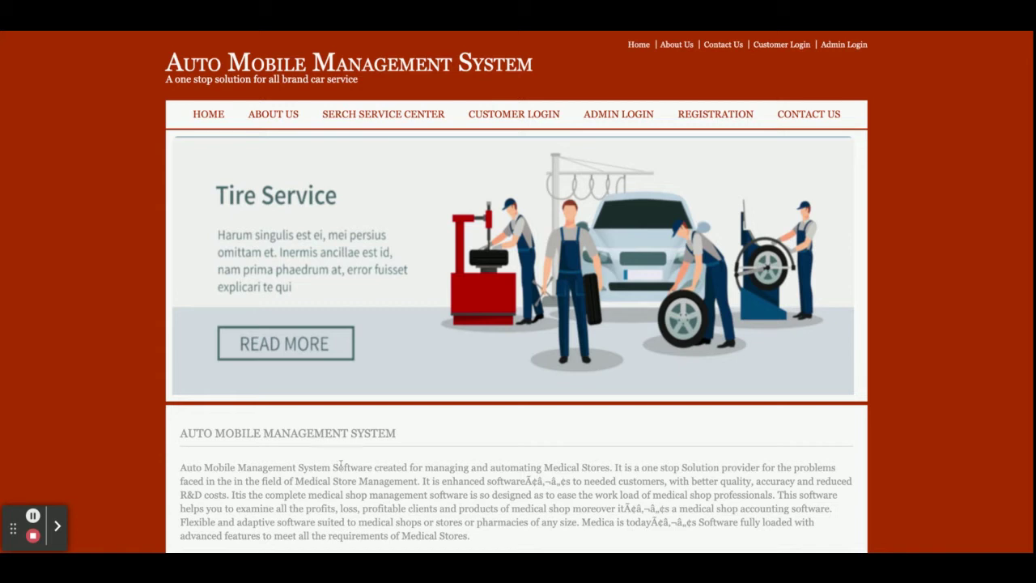
Step: Scroll through the home page, view the About Us page, then list all service centers
{"action": "scroll", "coordinate": [334, 467], "scroll_direction": "down", "scroll_amount": 5}
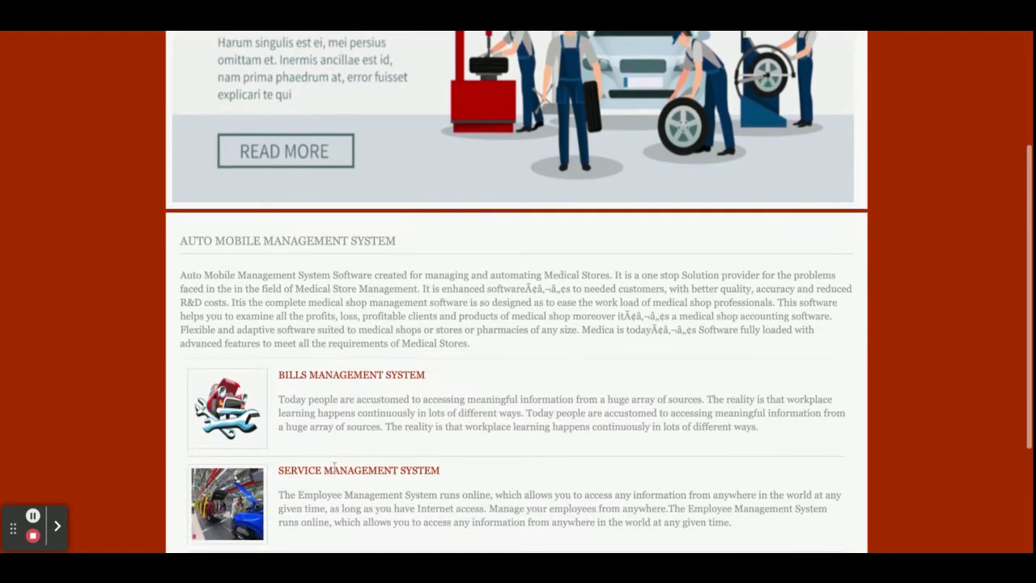
{"action": "scroll", "coordinate": [516, 291], "scroll_direction": "up", "scroll_amount": 5}
{"action": "scroll", "coordinate": [516, 292], "scroll_direction": "down", "scroll_amount": 5}
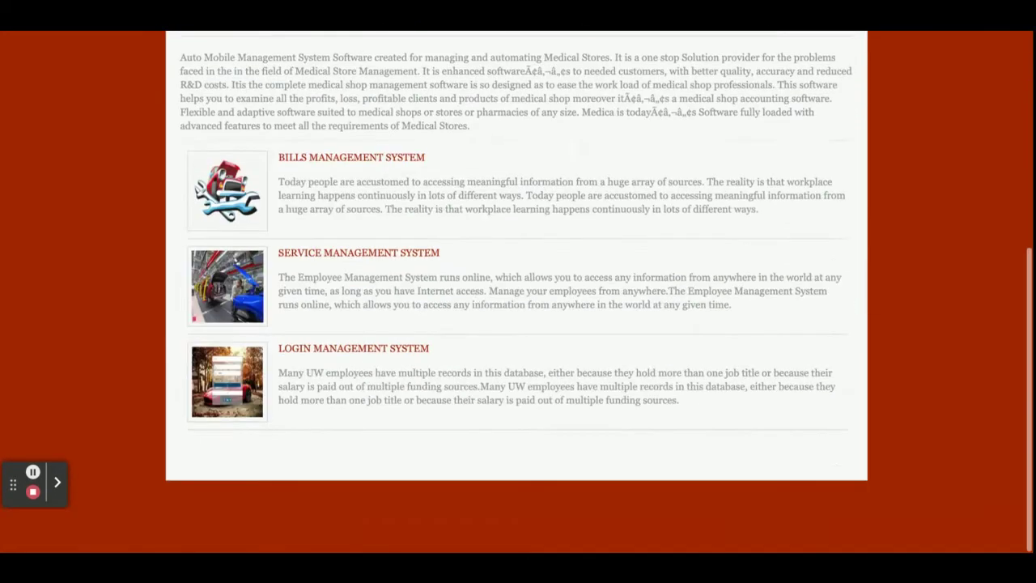
{"action": "scroll", "coordinate": [516, 292], "scroll_direction": "up", "scroll_amount": 5}
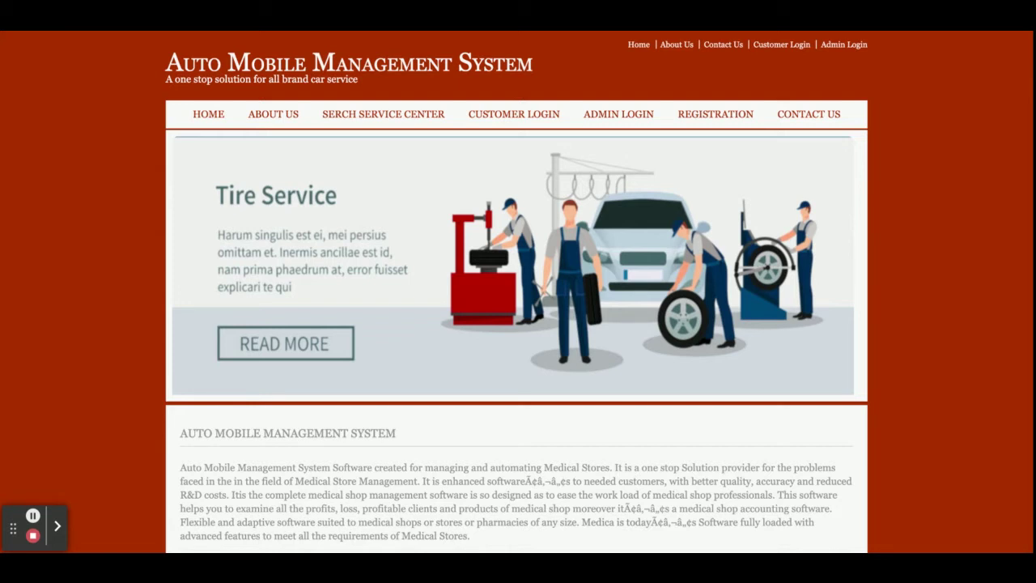
{"action": "left_click", "coordinate": [286, 114]}
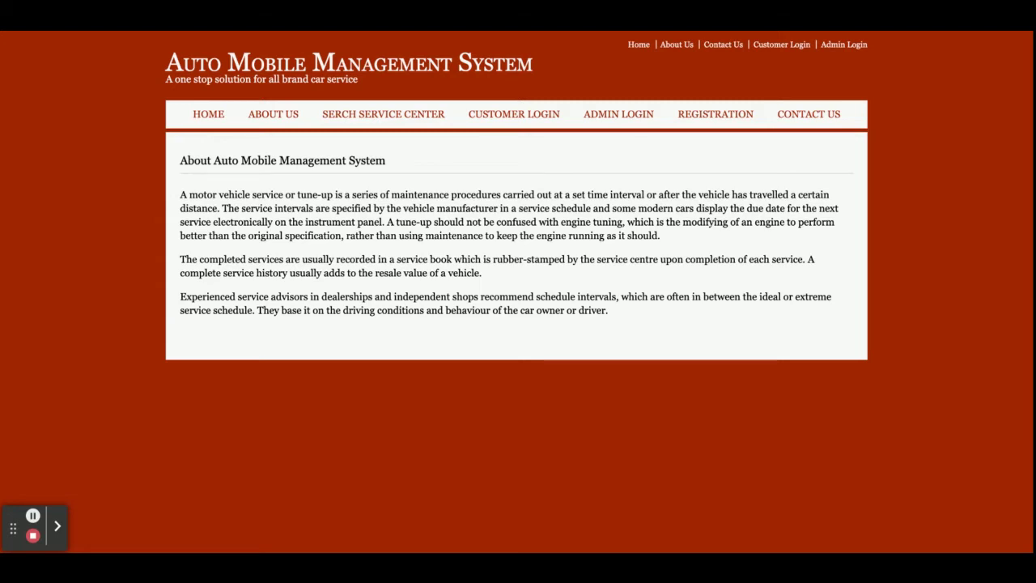
{"action": "left_click", "coordinate": [390, 114]}
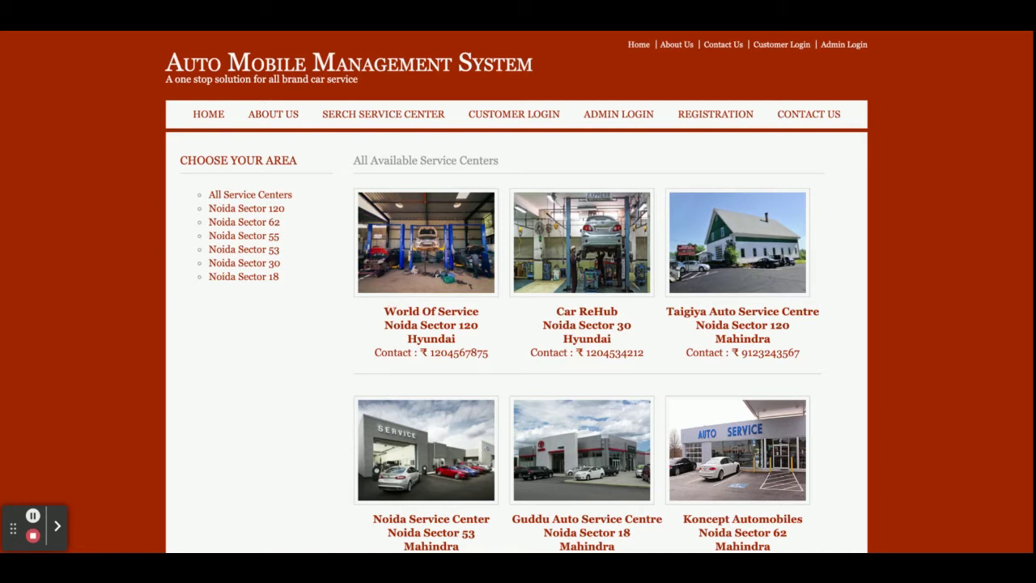
Step: Filter centers by Noida Sectors 62, 53, 120 and 55, then open Hyundai Service details
{"action": "scroll", "coordinate": [743, 455], "scroll_direction": "down", "scroll_amount": 5}
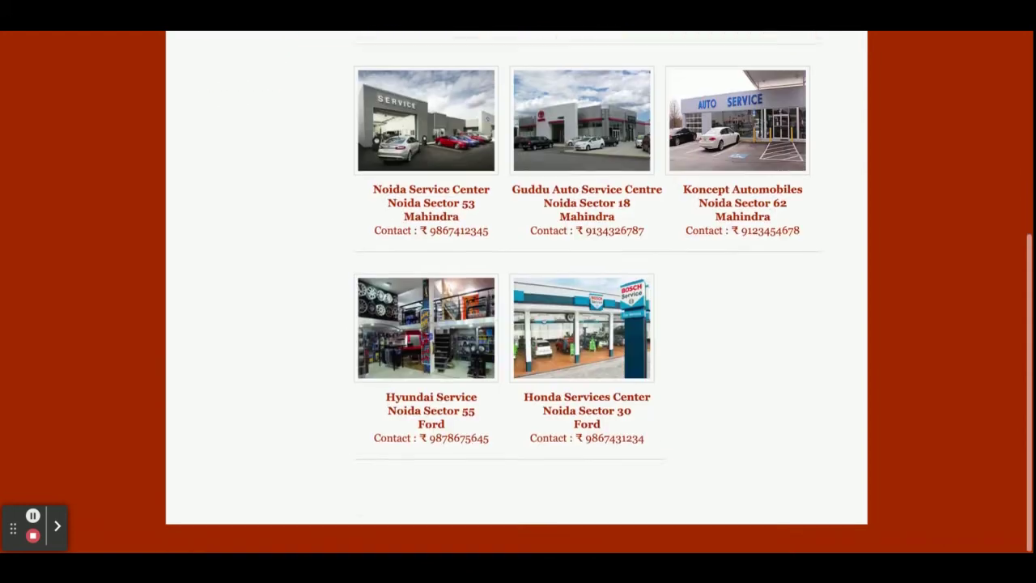
{"action": "scroll", "coordinate": [743, 455], "scroll_direction": "up", "scroll_amount": 5}
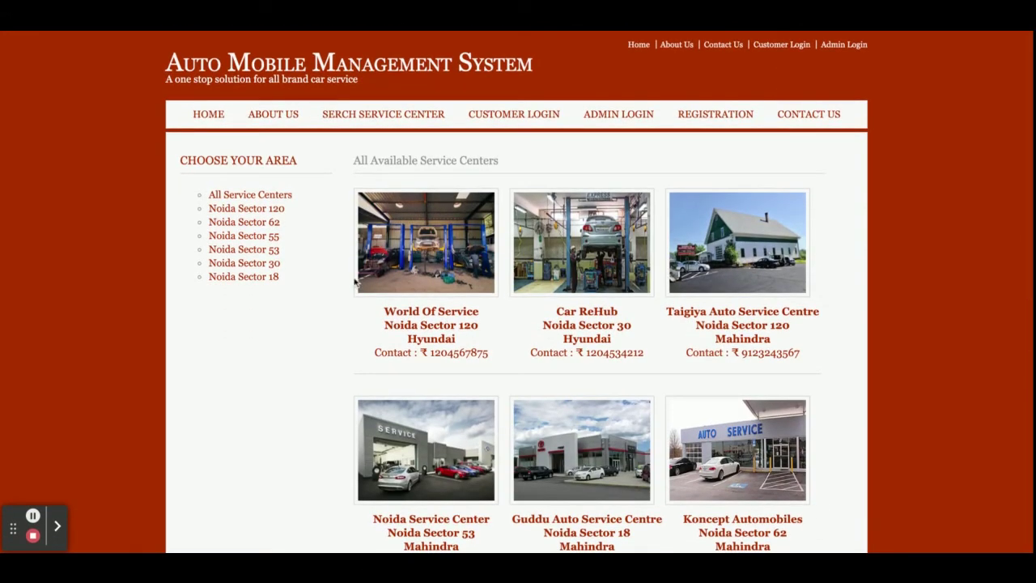
{"action": "left_click", "coordinate": [253, 223]}
{"action": "left_click", "coordinate": [249, 251]}
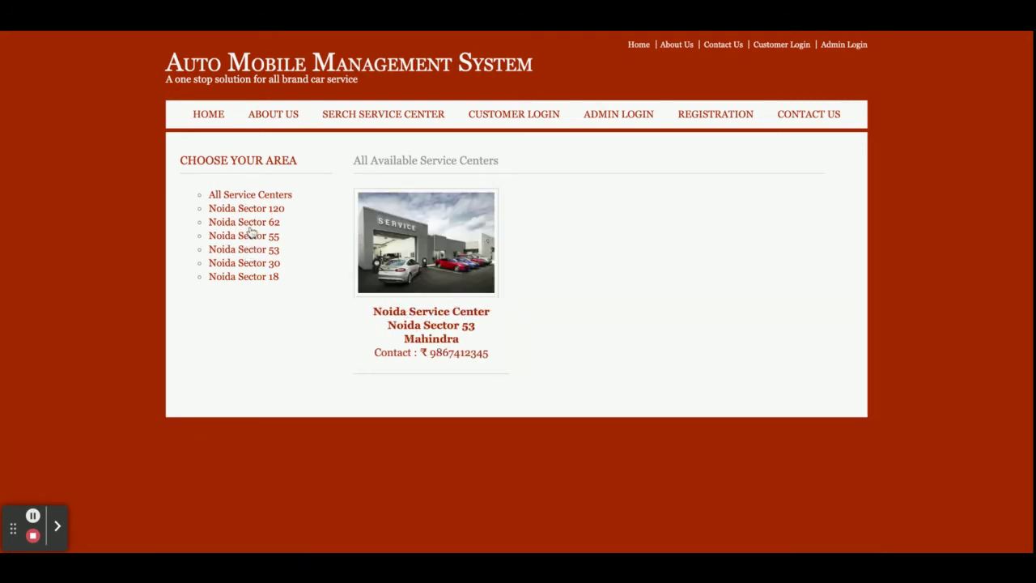
{"action": "left_click", "coordinate": [250, 228]}
{"action": "left_click", "coordinate": [246, 209]}
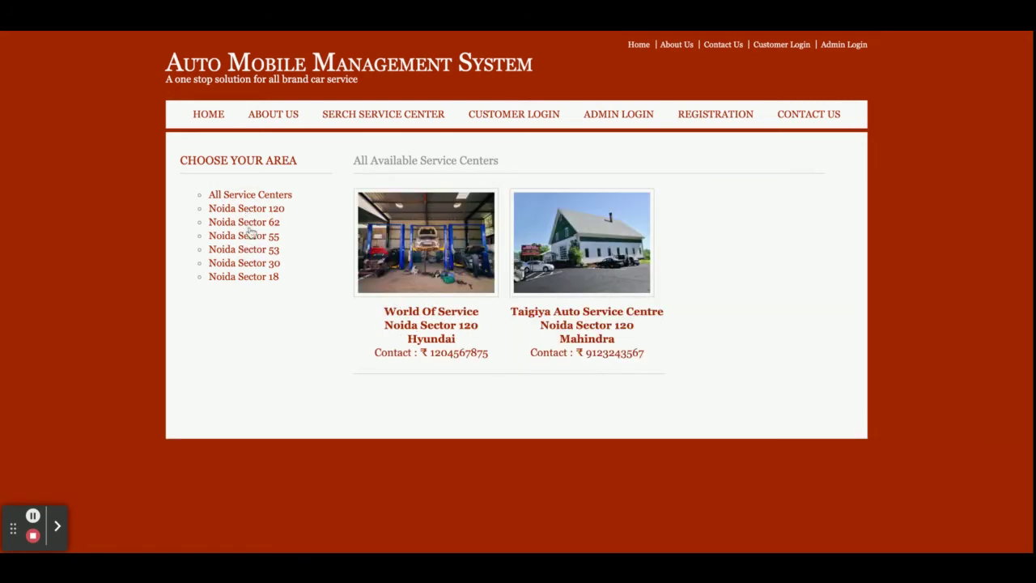
{"action": "left_click", "coordinate": [250, 238]}
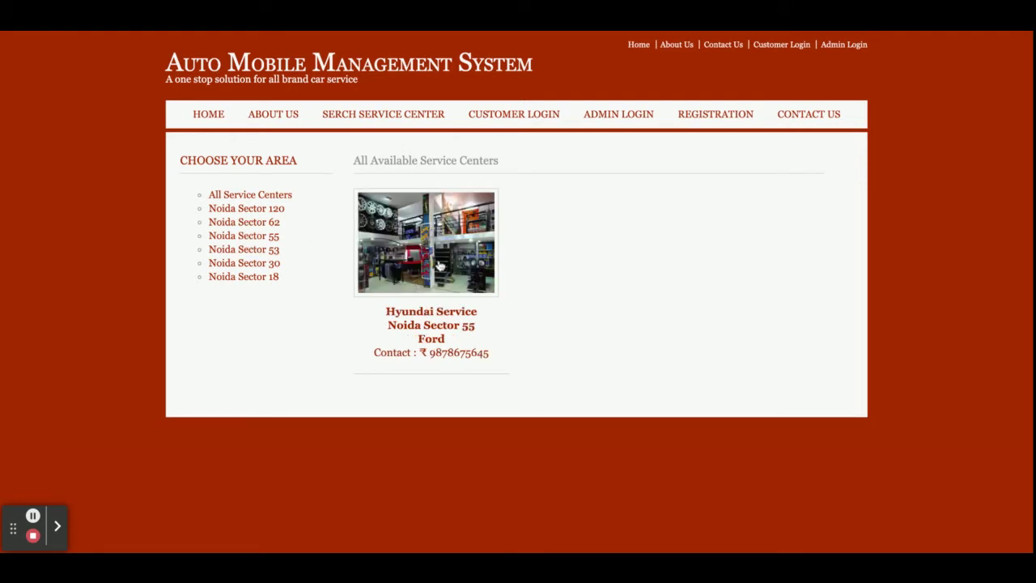
{"action": "left_click", "coordinate": [431, 272]}
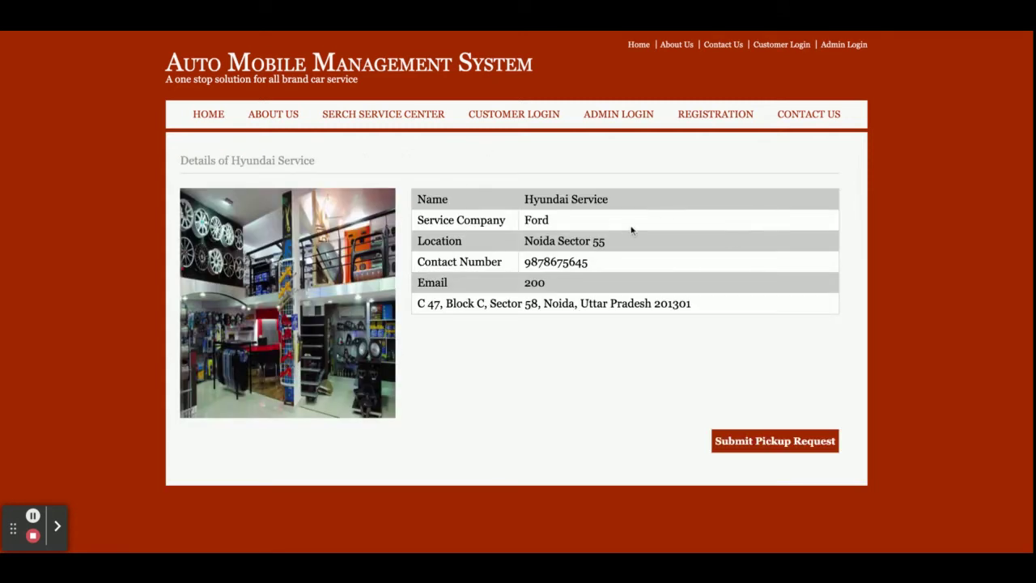
Step: Start a Hyundai Service pickup request, then view the customer login, admin login and registration forms
{"action": "left_click", "coordinate": [775, 441]}
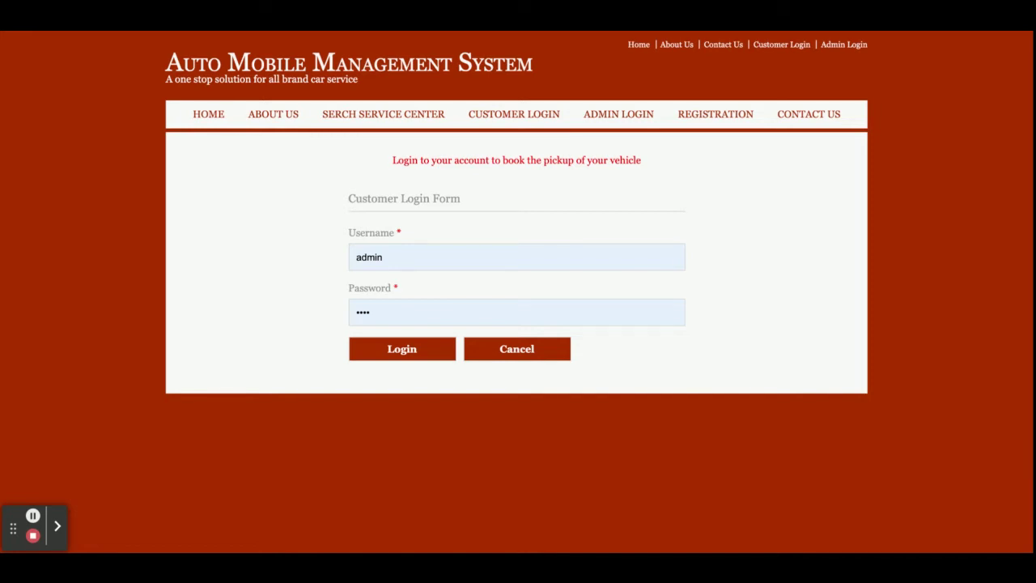
{"action": "left_click", "coordinate": [389, 114]}
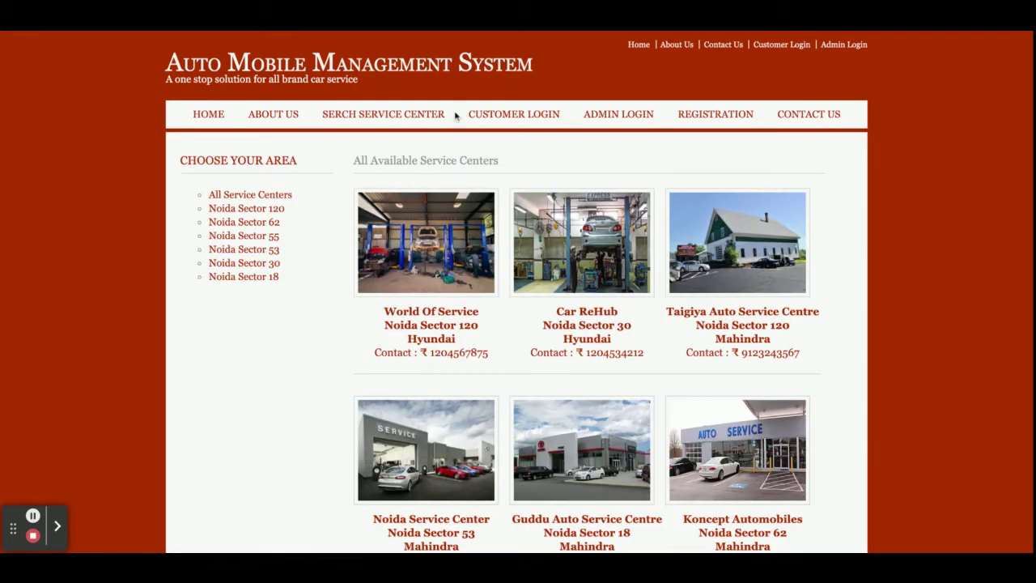
{"action": "left_click", "coordinate": [513, 119]}
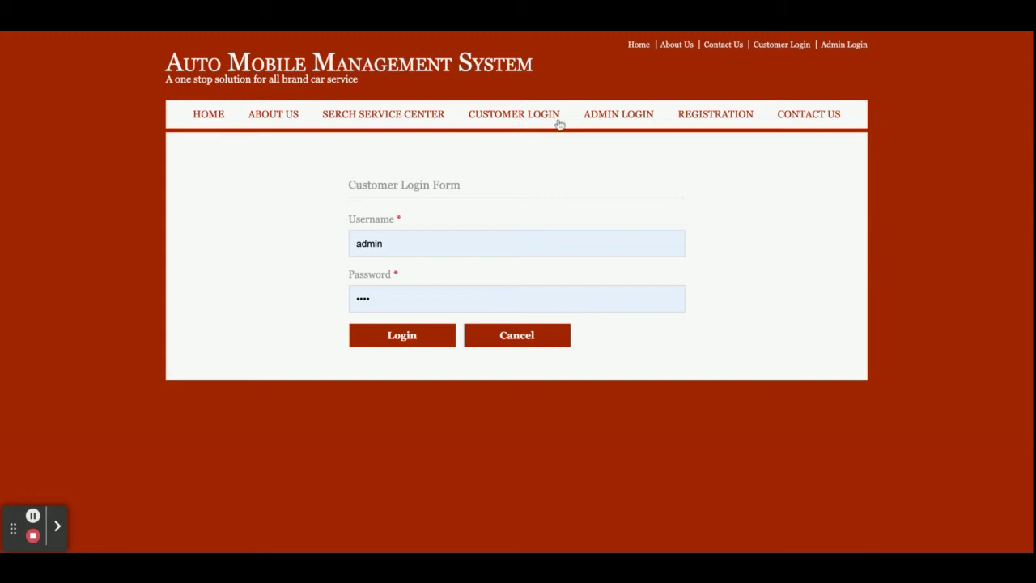
{"action": "left_click", "coordinate": [625, 118]}
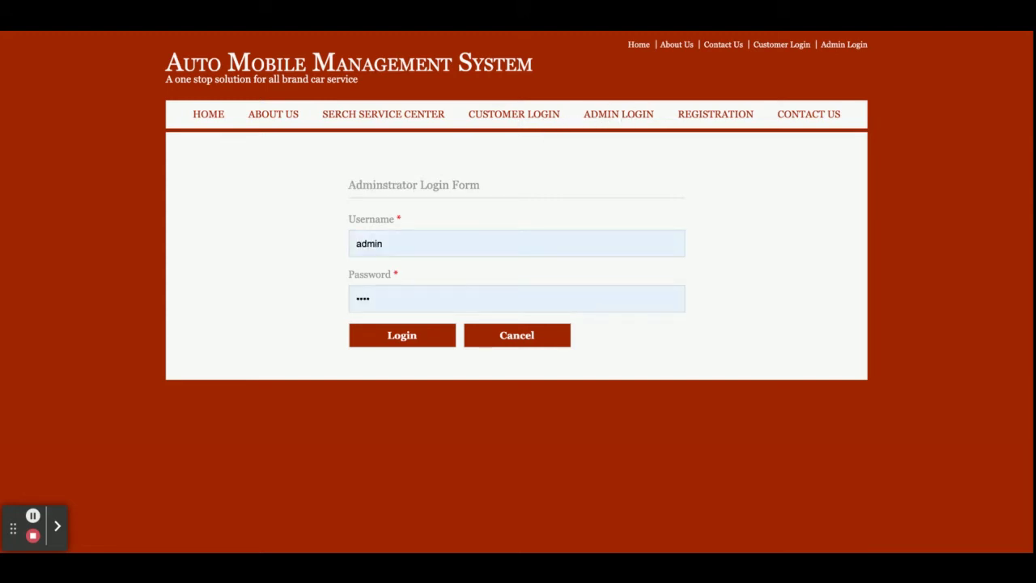
{"action": "left_click", "coordinate": [702, 121]}
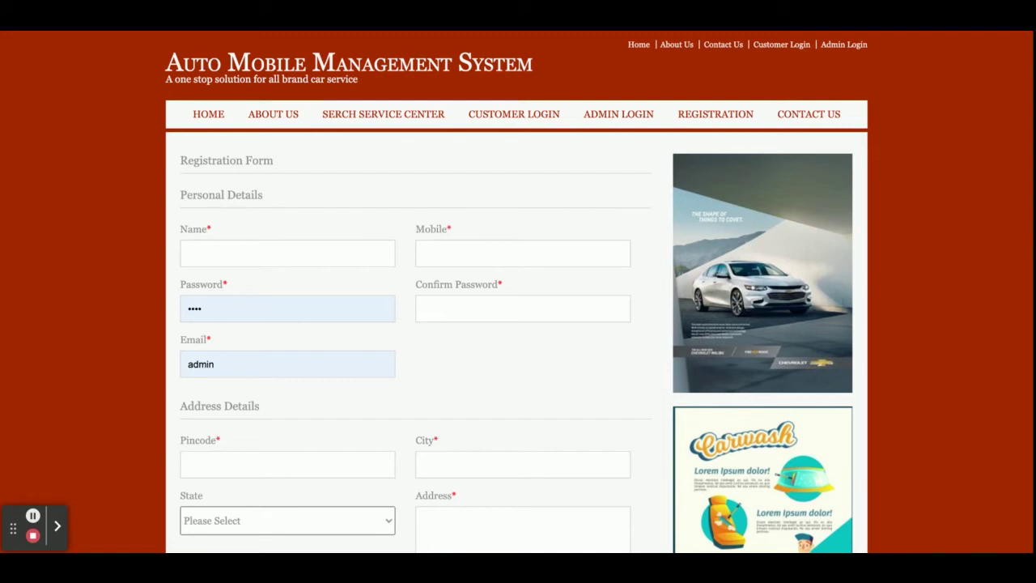
Step: View the Contact Us form, then go to the Administrator Login Form
{"action": "left_click", "coordinate": [818, 122]}
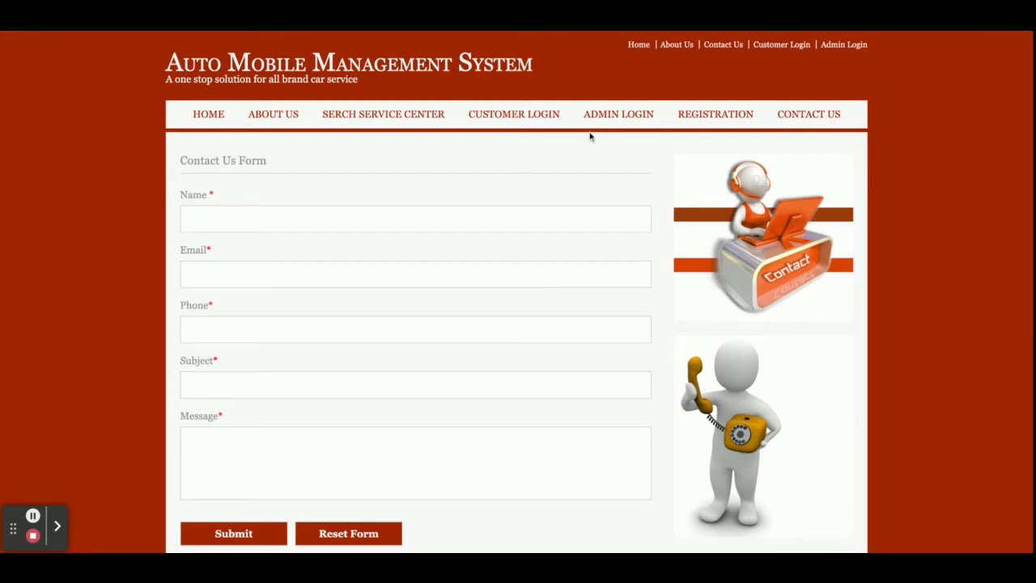
{"action": "left_click", "coordinate": [625, 116]}
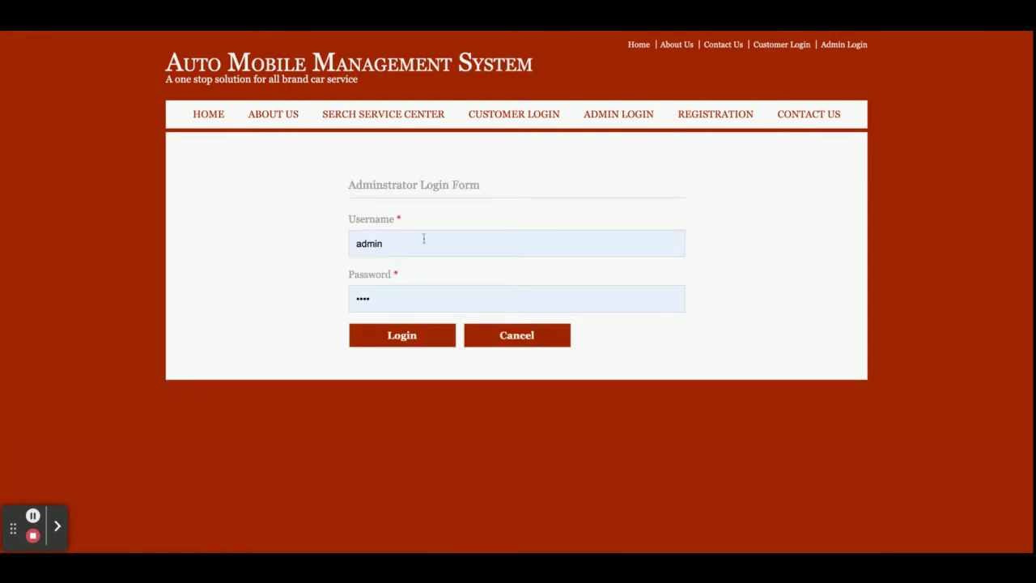
{"action": "left_click", "coordinate": [397, 336]}
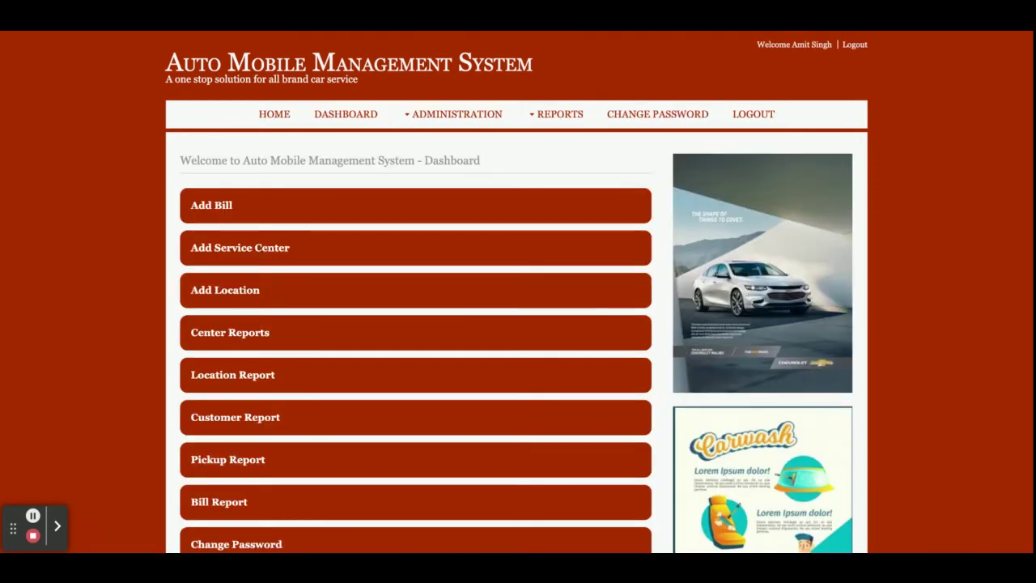
{"action": "scroll", "coordinate": [519, 324], "scroll_direction": "down", "scroll_amount": 3}
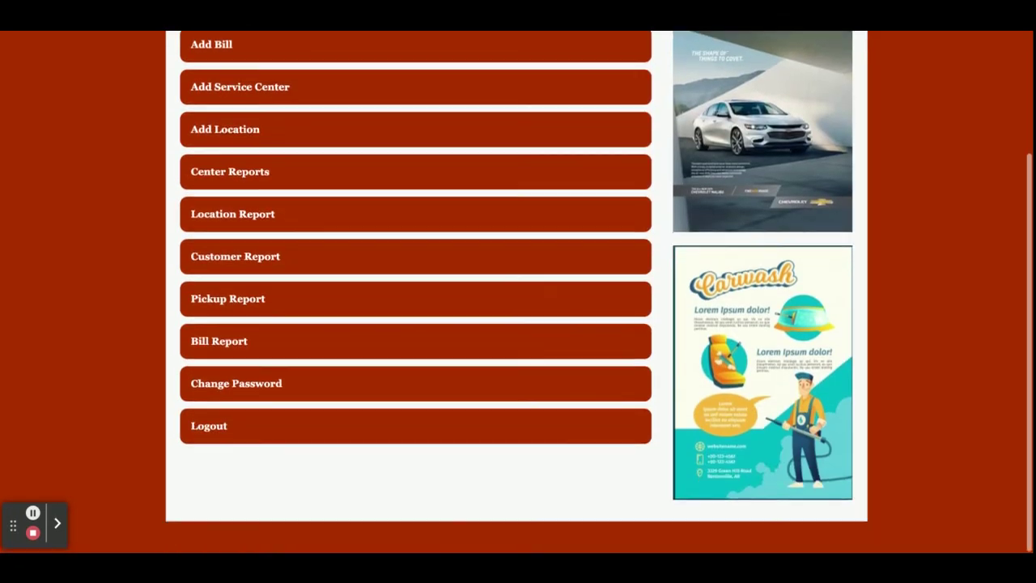
{"action": "scroll", "coordinate": [518, 323], "scroll_direction": "up", "scroll_amount": 3}
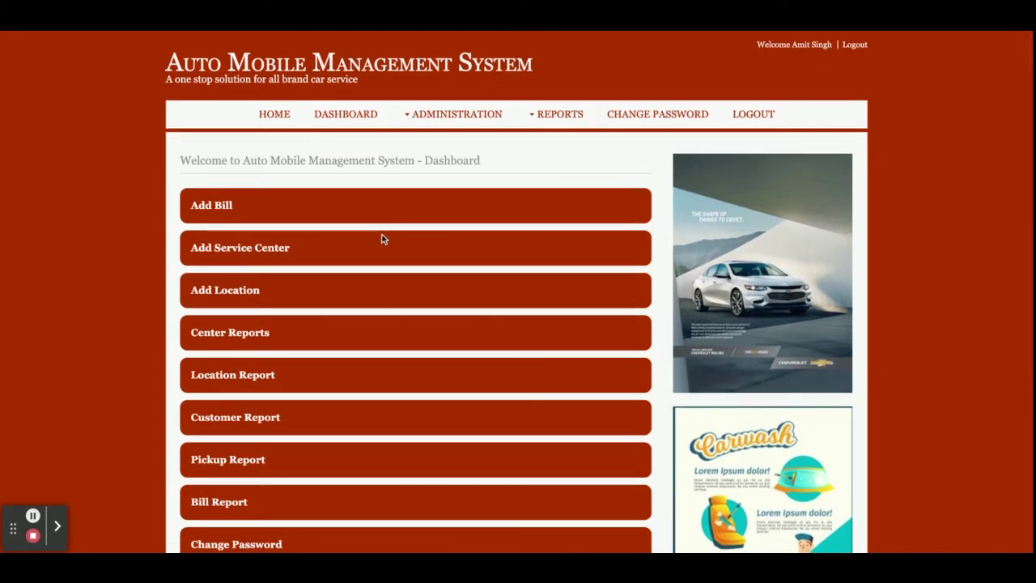
{"action": "scroll", "coordinate": [291, 394], "scroll_direction": "down", "scroll_amount": 3}
{"action": "scroll", "coordinate": [291, 394], "scroll_direction": "up", "scroll_amount": 3}
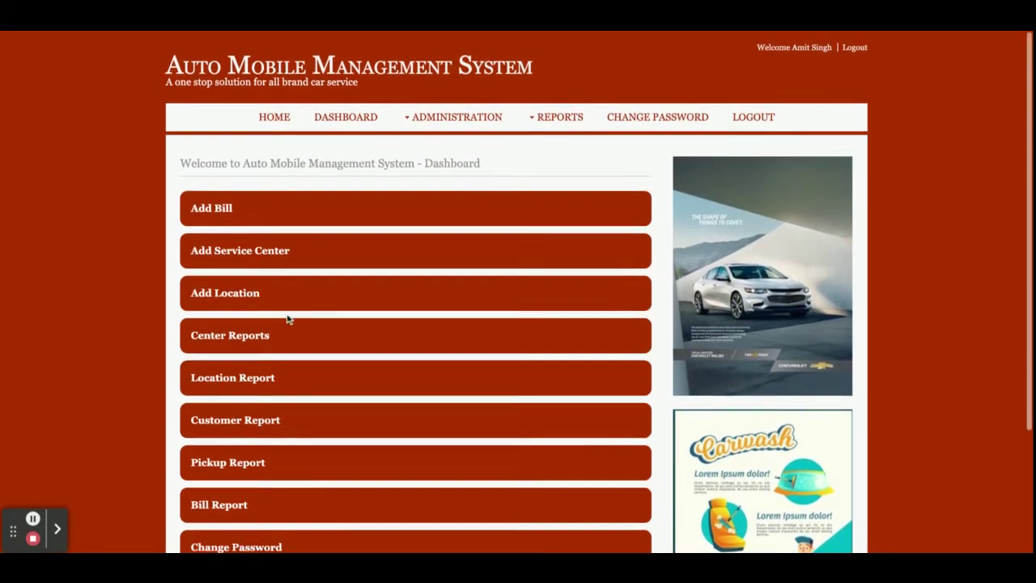
{"action": "scroll", "coordinate": [252, 375], "scroll_direction": "down", "scroll_amount": 3}
{"action": "scroll", "coordinate": [254, 373], "scroll_direction": "up", "scroll_amount": 3}
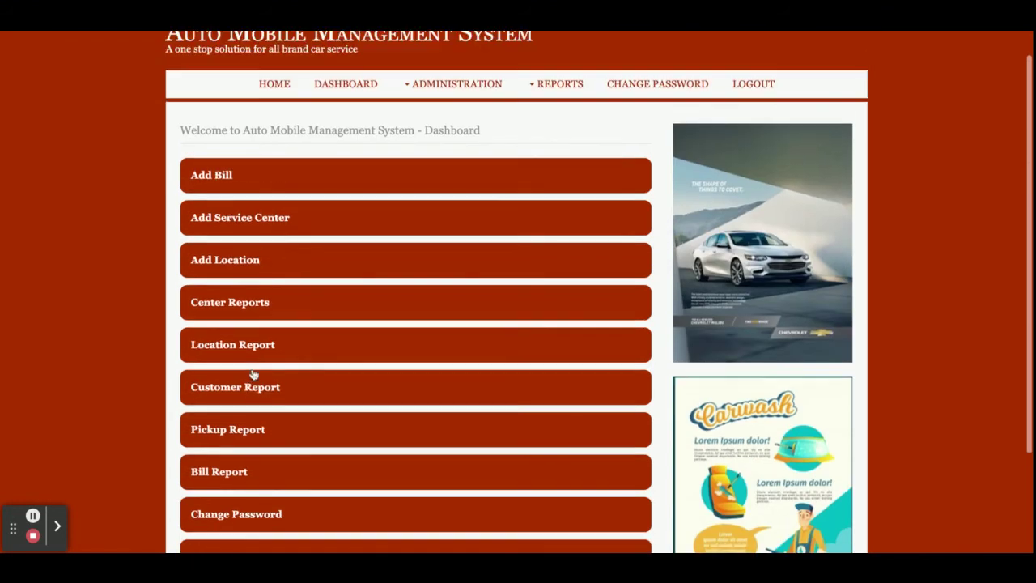
{"action": "scroll", "coordinate": [232, 404], "scroll_direction": "down", "scroll_amount": 3}
{"action": "scroll", "coordinate": [233, 404], "scroll_direction": "up", "scroll_amount": 3}
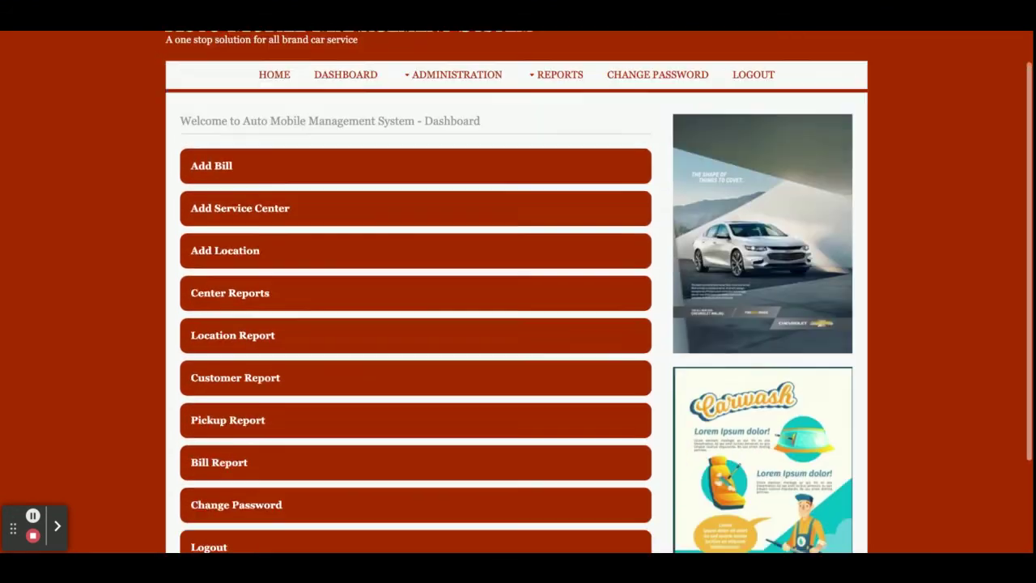
{"action": "scroll", "coordinate": [232, 443], "scroll_direction": "down", "scroll_amount": 3}
{"action": "scroll", "coordinate": [234, 437], "scroll_direction": "up", "scroll_amount": 3}
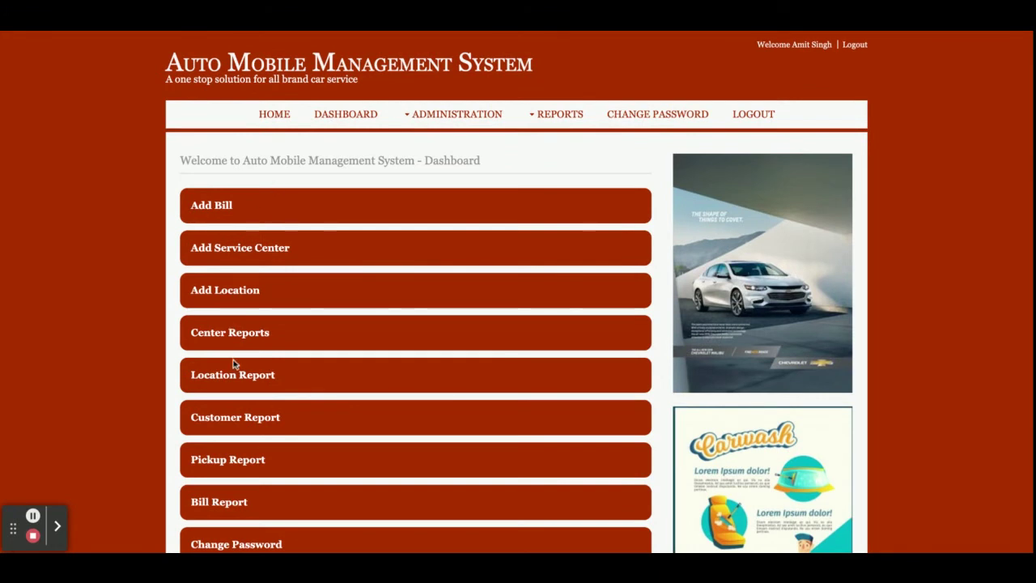
{"action": "left_click", "coordinate": [470, 114]}
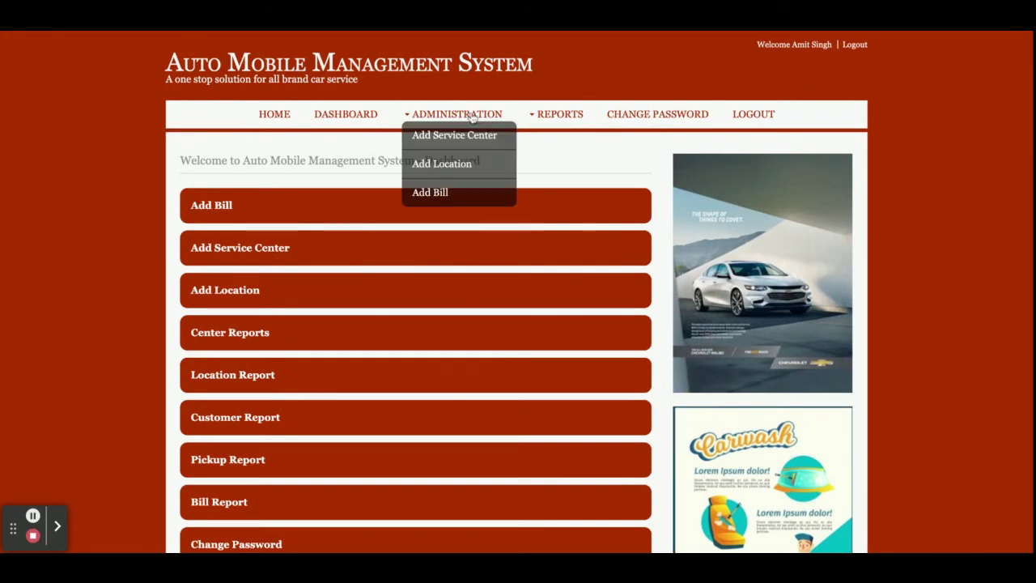
{"action": "left_click", "coordinate": [558, 114]}
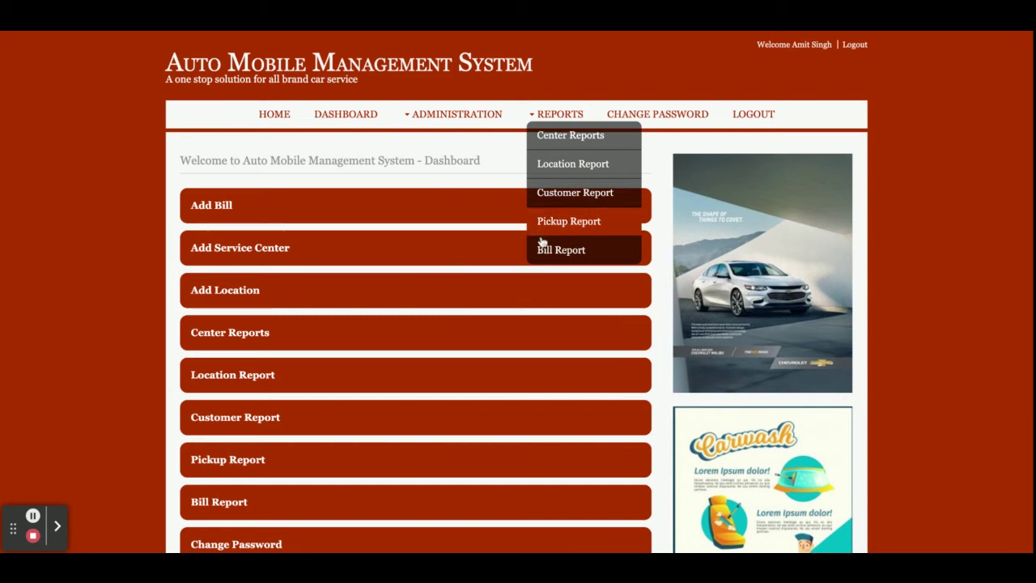
{"action": "left_click", "coordinate": [361, 184]}
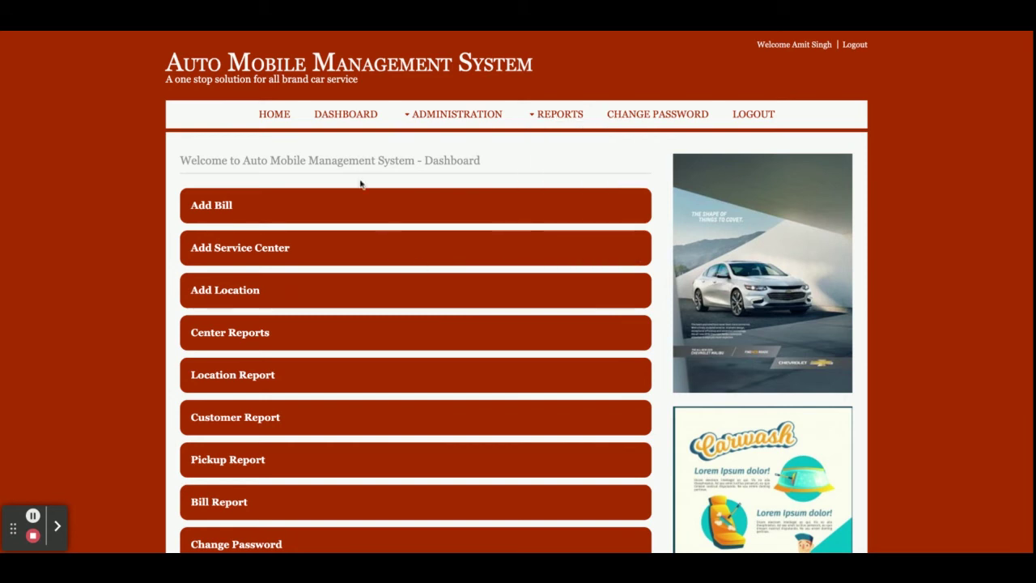
{"action": "left_click", "coordinate": [275, 116]}
{"action": "left_click", "coordinate": [343, 118]}
{"action": "left_click", "coordinate": [453, 115]}
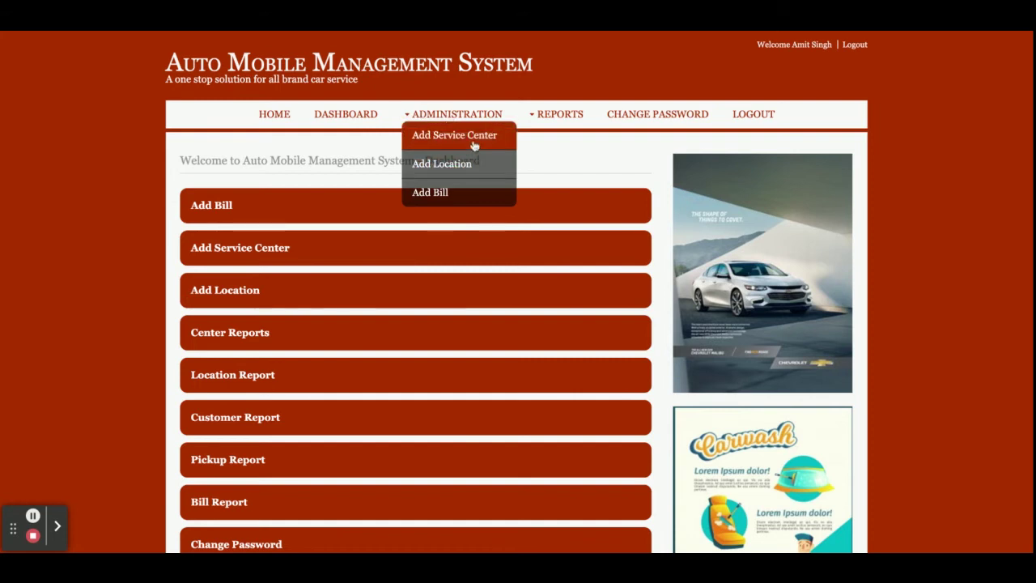
Step: Look at the Service Center and Location entry forms, setting the center location to Noida Sector 30
{"action": "left_click", "coordinate": [474, 143]}
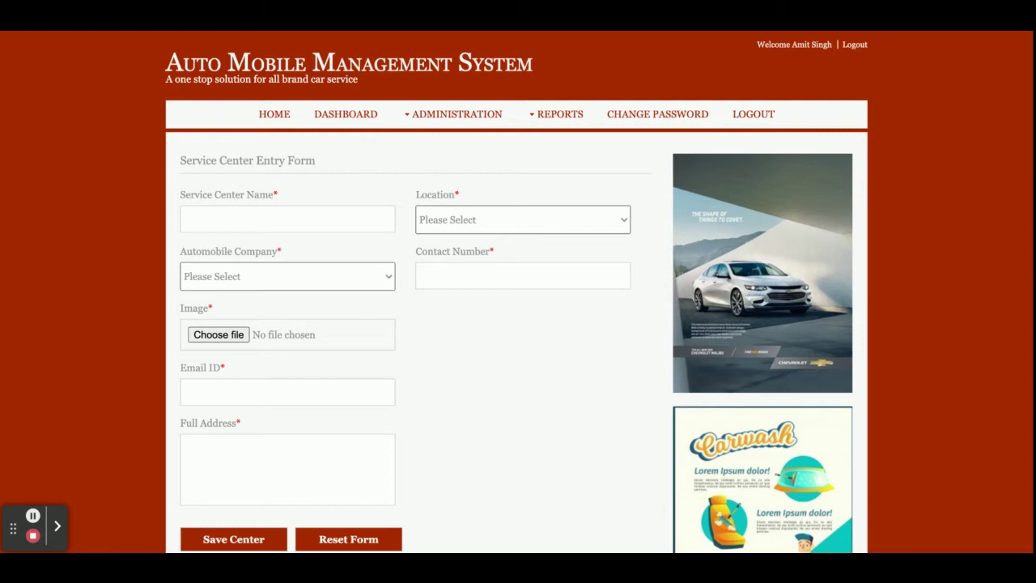
{"action": "left_click", "coordinate": [444, 118]}
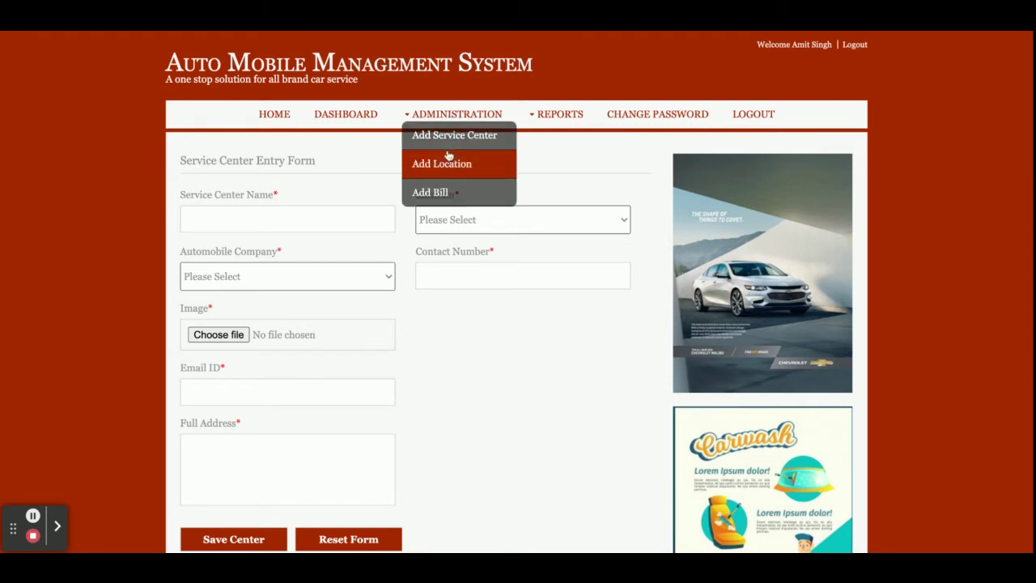
{"action": "left_click", "coordinate": [468, 162]}
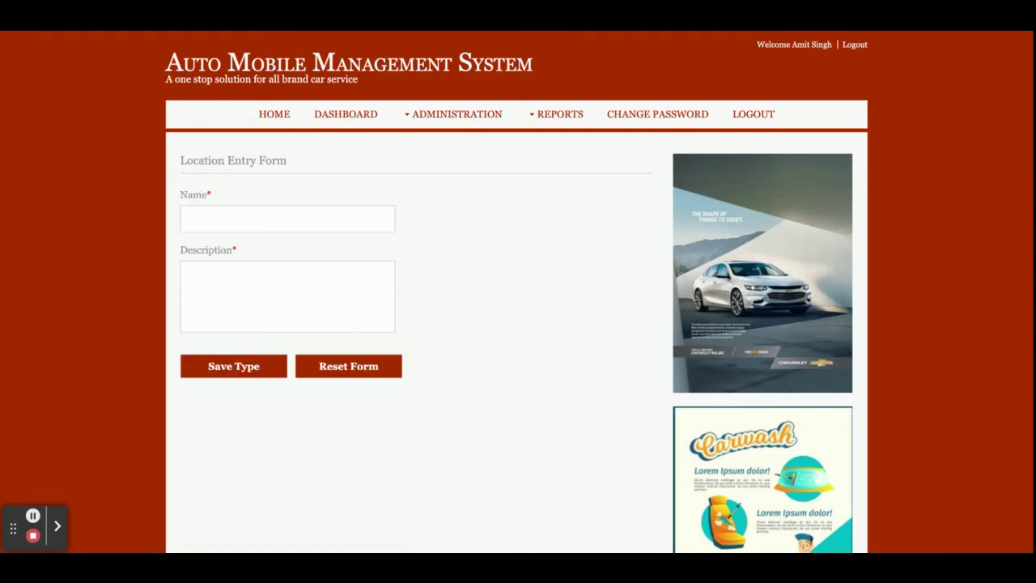
{"action": "left_click", "coordinate": [458, 116]}
{"action": "left_click", "coordinate": [464, 139]}
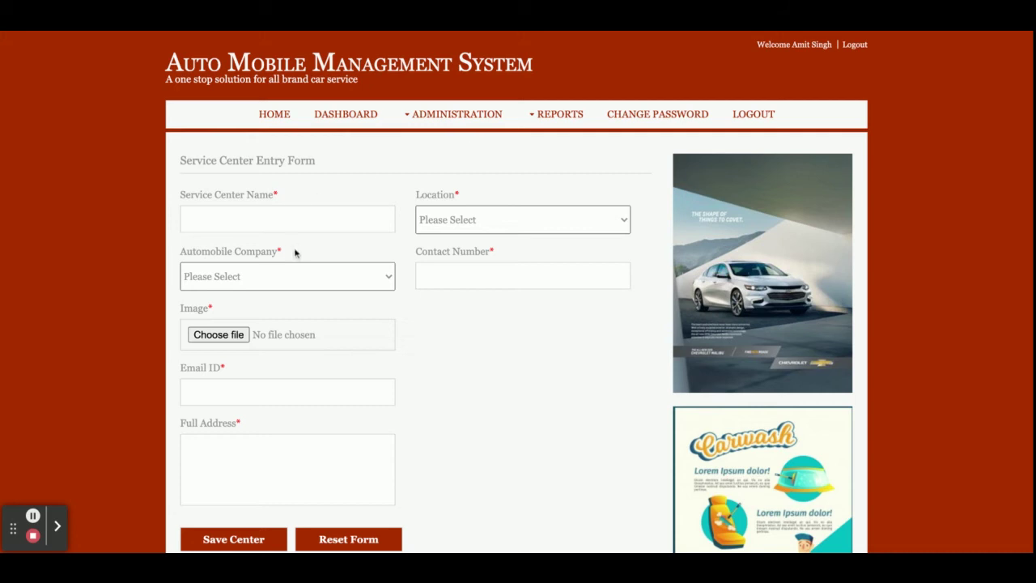
{"action": "left_click", "coordinate": [519, 223]}
{"action": "left_click", "coordinate": [472, 97]}
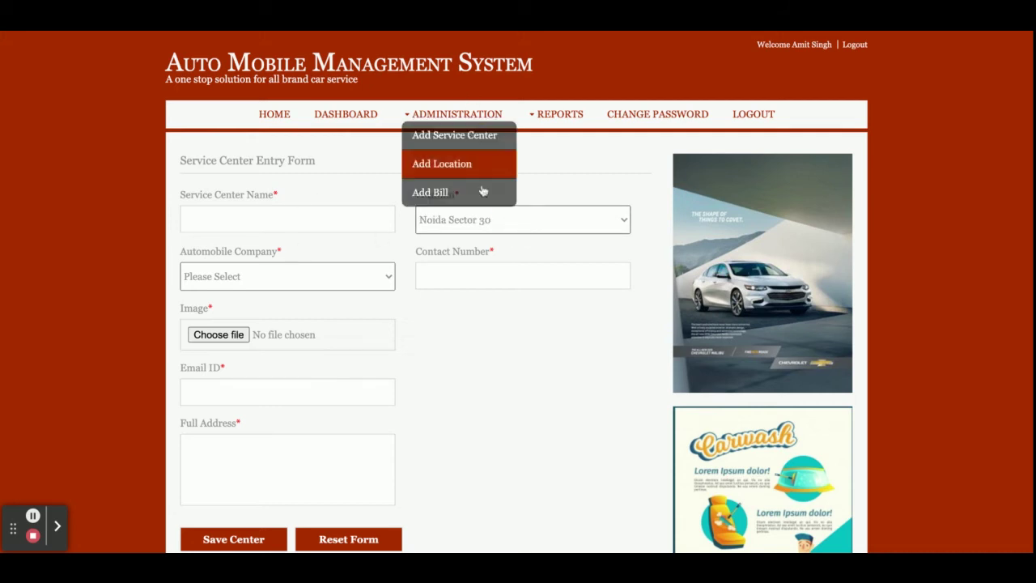
Step: Choose pickup ID 2 in the Generate Bill form, then bring up the Center Report
{"action": "mouse_move", "coordinate": [455, 113]}
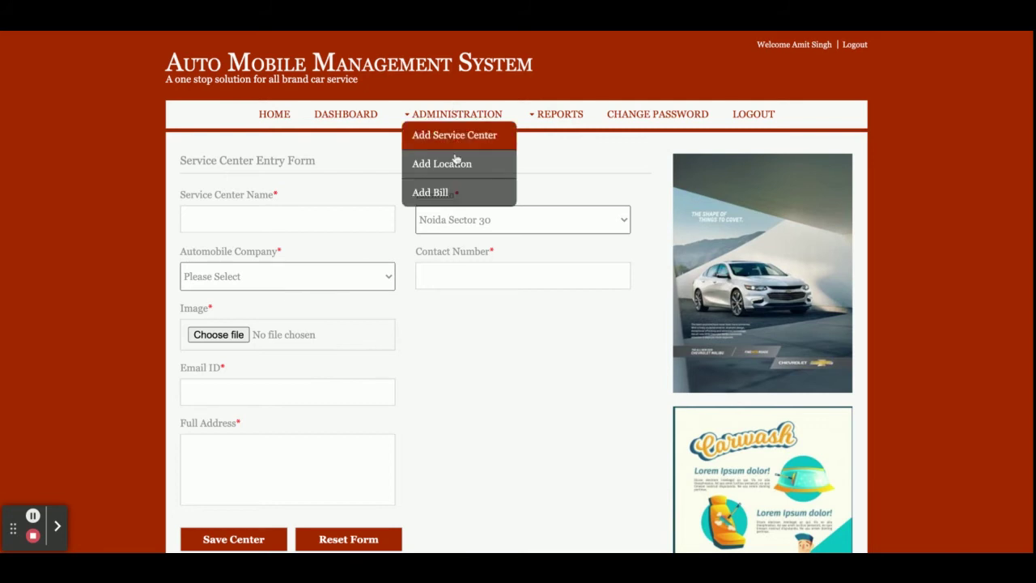
{"action": "left_click", "coordinate": [454, 189]}
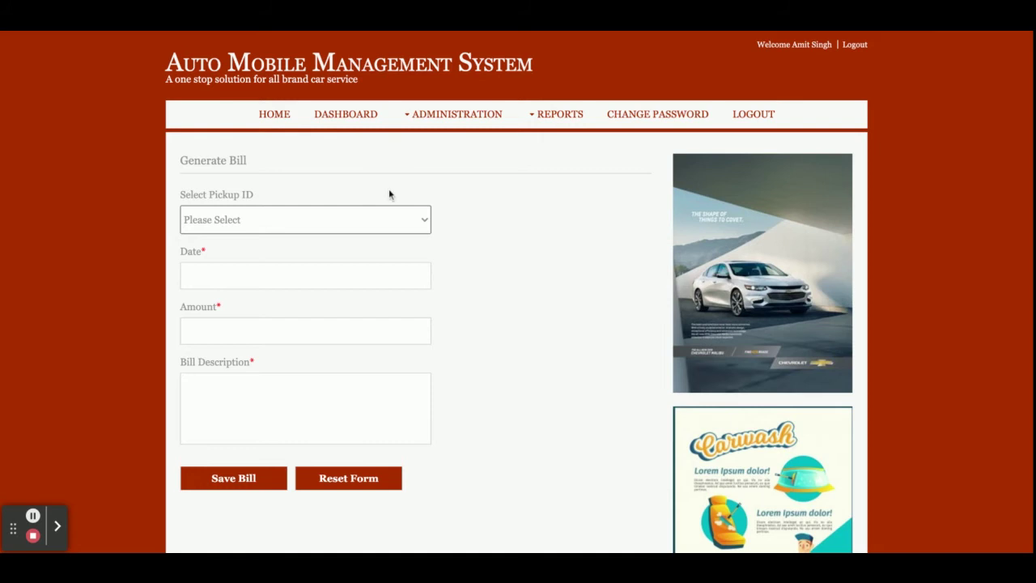
{"action": "left_click", "coordinate": [312, 253]}
{"action": "mouse_move", "coordinate": [538, 115]}
{"action": "left_click", "coordinate": [581, 148]}
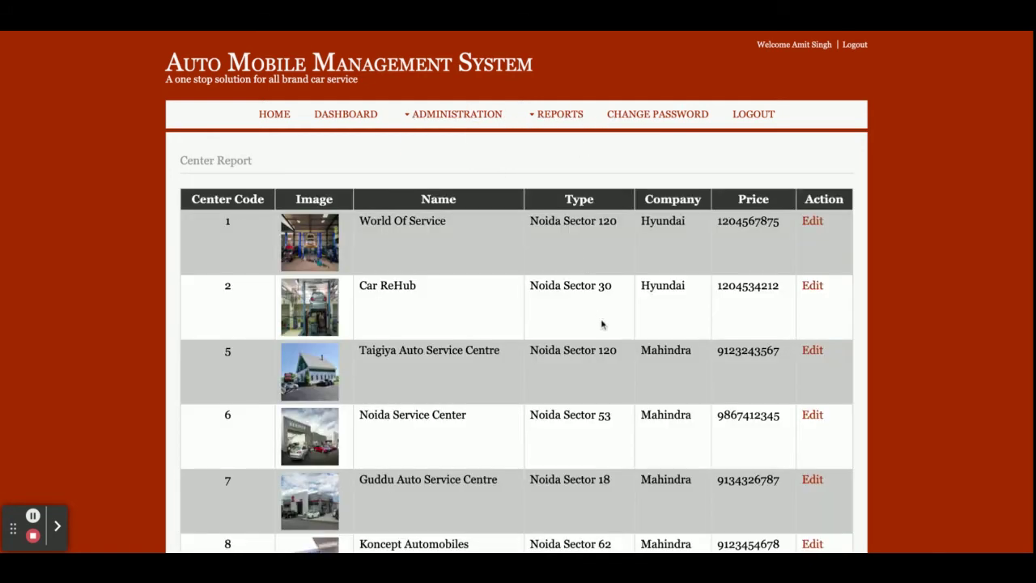
Step: Edit and save the World Of Service center from row 1, then view the Location Report
{"action": "scroll", "coordinate": [601, 323], "scroll_direction": "down", "scroll_amount": 2}
{"action": "scroll", "coordinate": [602, 324], "scroll_direction": "up", "scroll_amount": 2}
{"action": "left_click", "coordinate": [813, 220]}
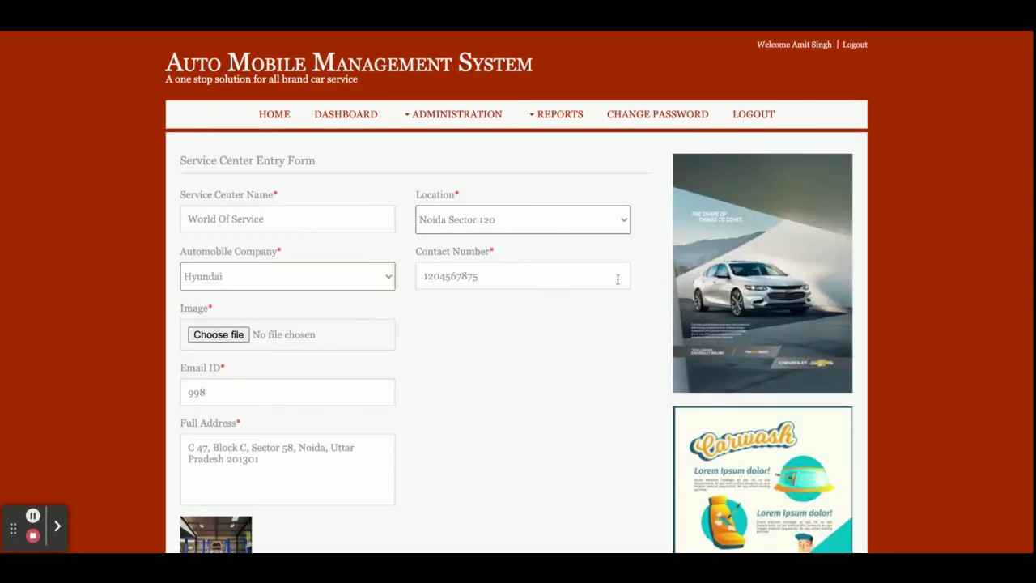
{"action": "scroll", "coordinate": [412, 424], "scroll_direction": "down", "scroll_amount": 2}
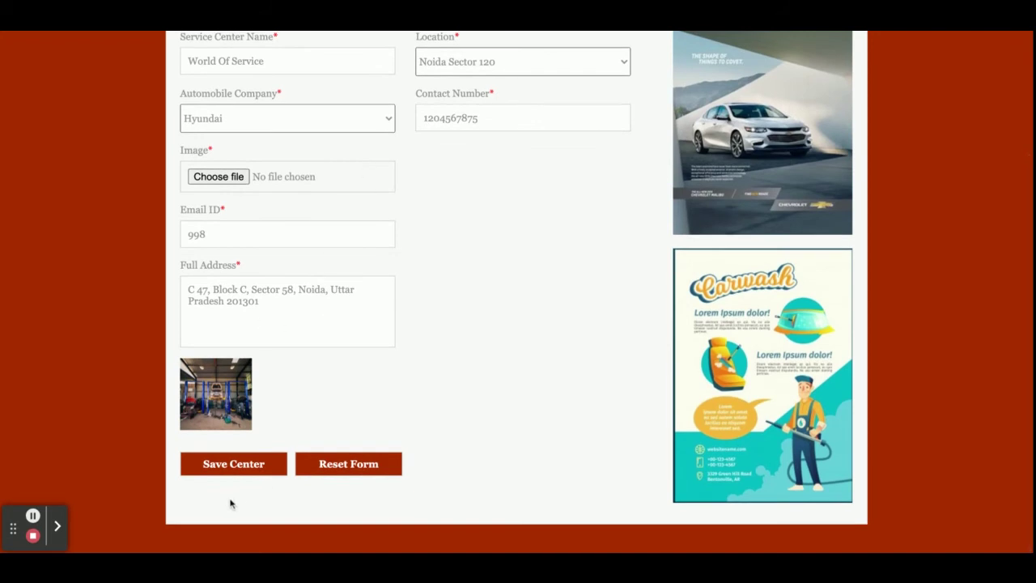
{"action": "left_click", "coordinate": [233, 462]}
{"action": "left_click", "coordinate": [537, 121]}
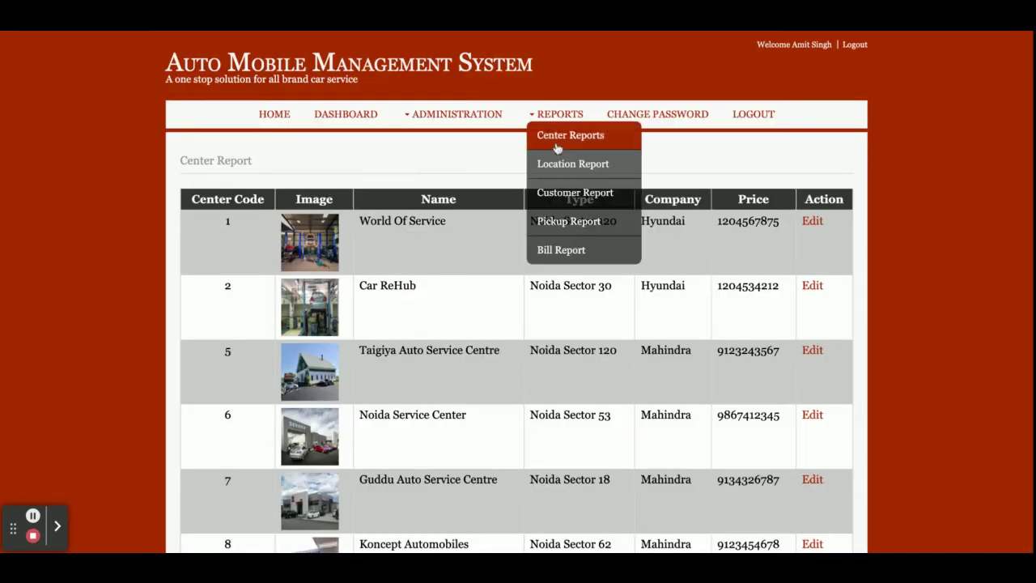
{"action": "left_click", "coordinate": [544, 169]}
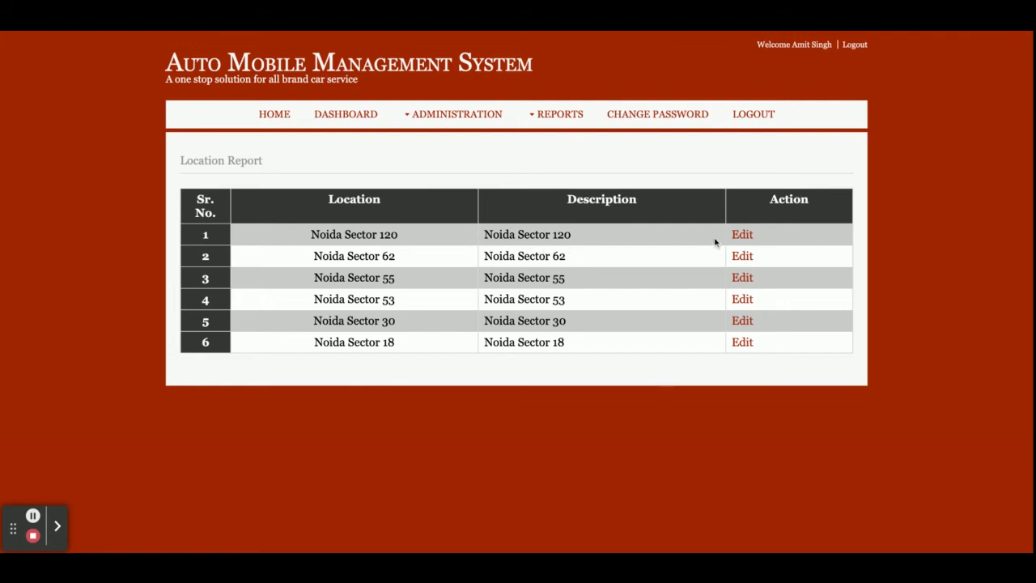
Step: View the Customer Report, the pickup request list and the details of pickup request 6
{"action": "left_click", "coordinate": [557, 115]}
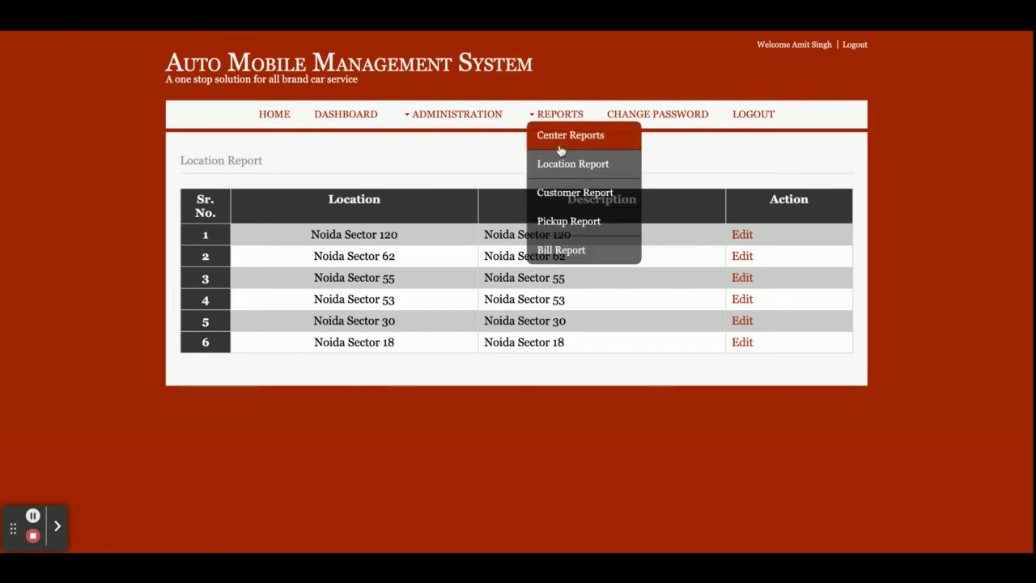
{"action": "left_click", "coordinate": [558, 194]}
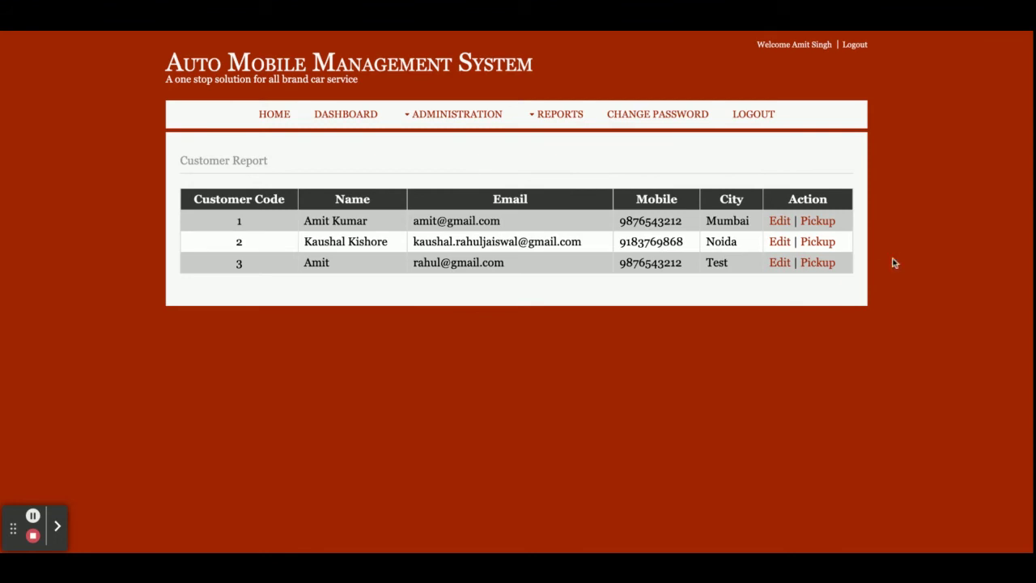
{"action": "left_click", "coordinate": [819, 221]}
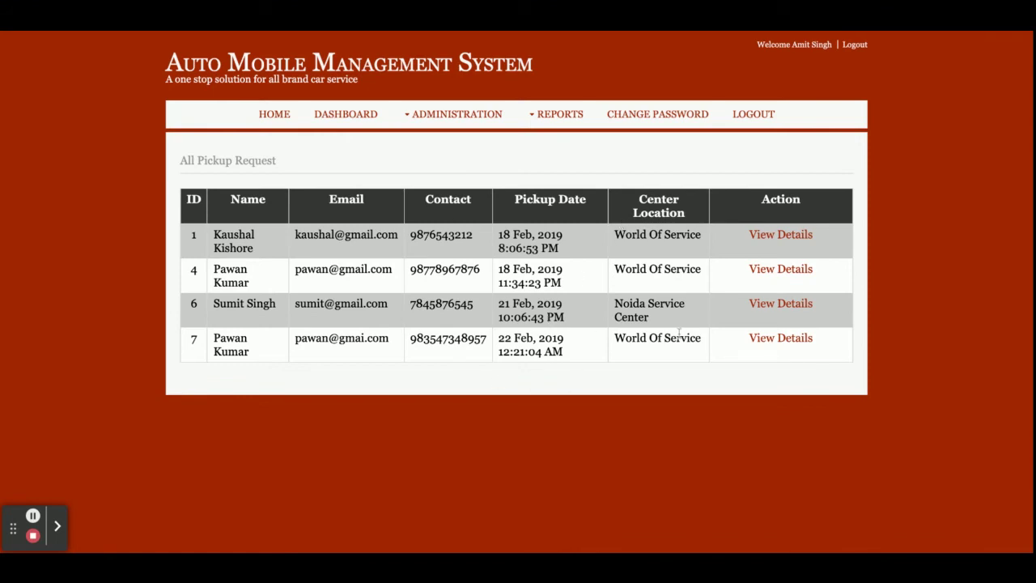
{"action": "left_click", "coordinate": [785, 304]}
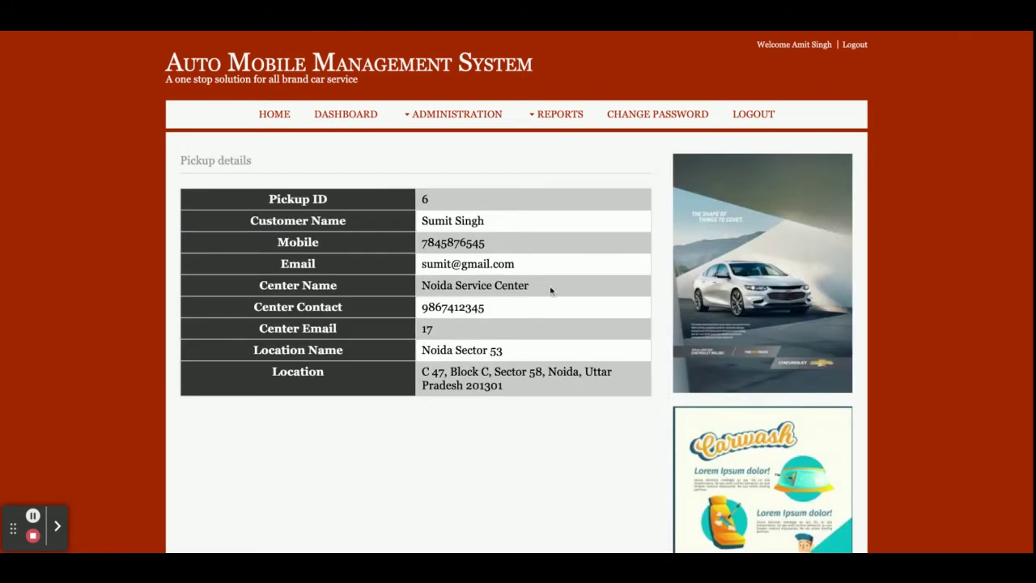
Step: Revisit pickup request 6 details from the Pickup Report, then open the Bill Report
{"action": "left_click", "coordinate": [559, 114]}
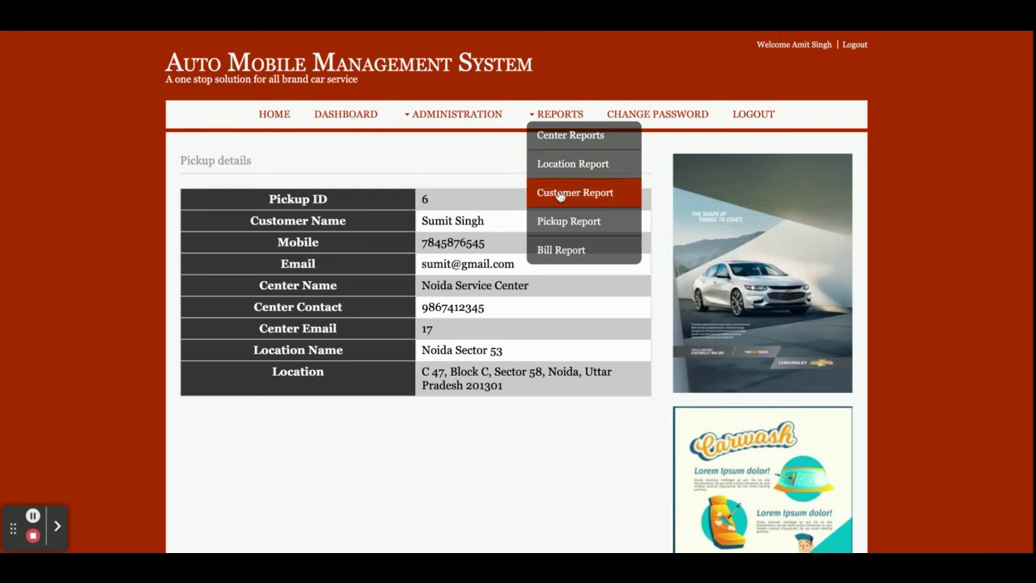
{"action": "left_click", "coordinate": [558, 195]}
{"action": "left_click", "coordinate": [557, 114]}
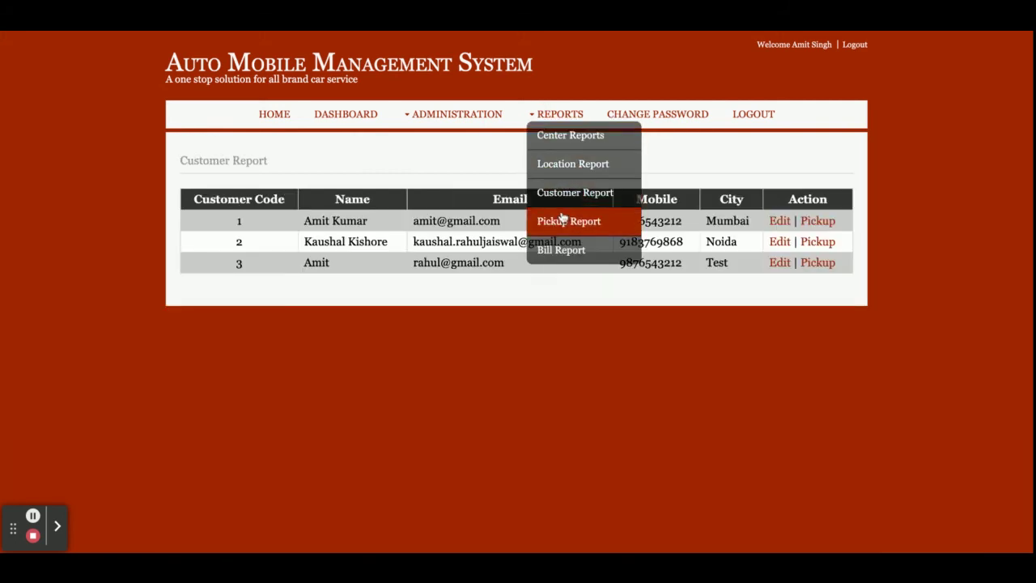
{"action": "left_click", "coordinate": [564, 220]}
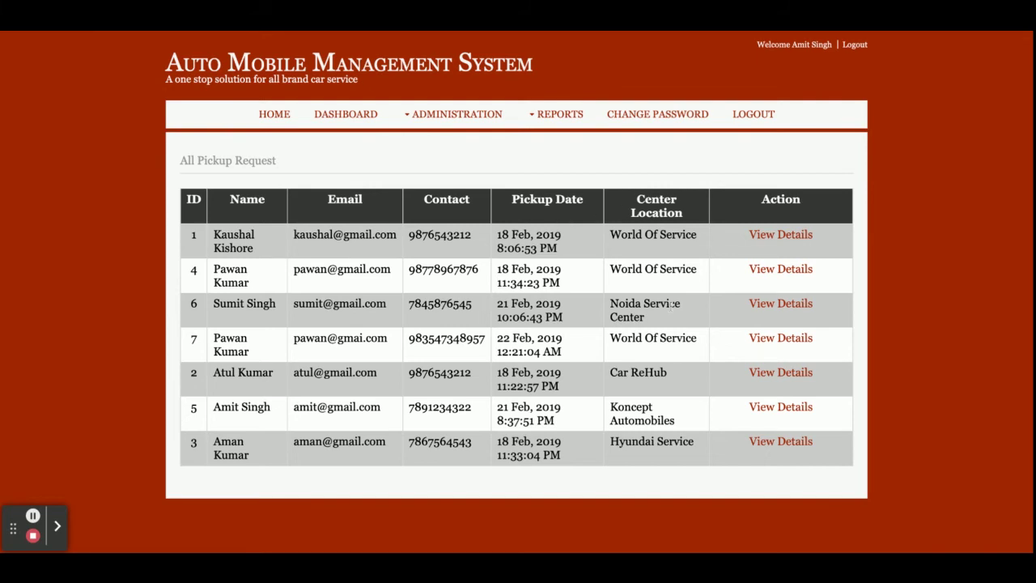
{"action": "left_click", "coordinate": [796, 304]}
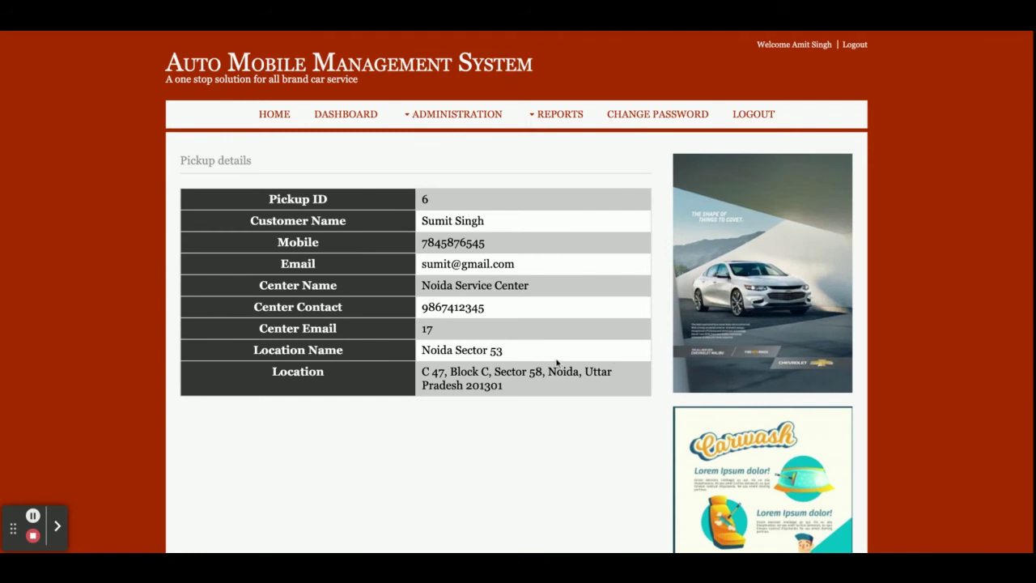
{"action": "left_click", "coordinate": [586, 114]}
{"action": "left_click", "coordinate": [559, 251]}
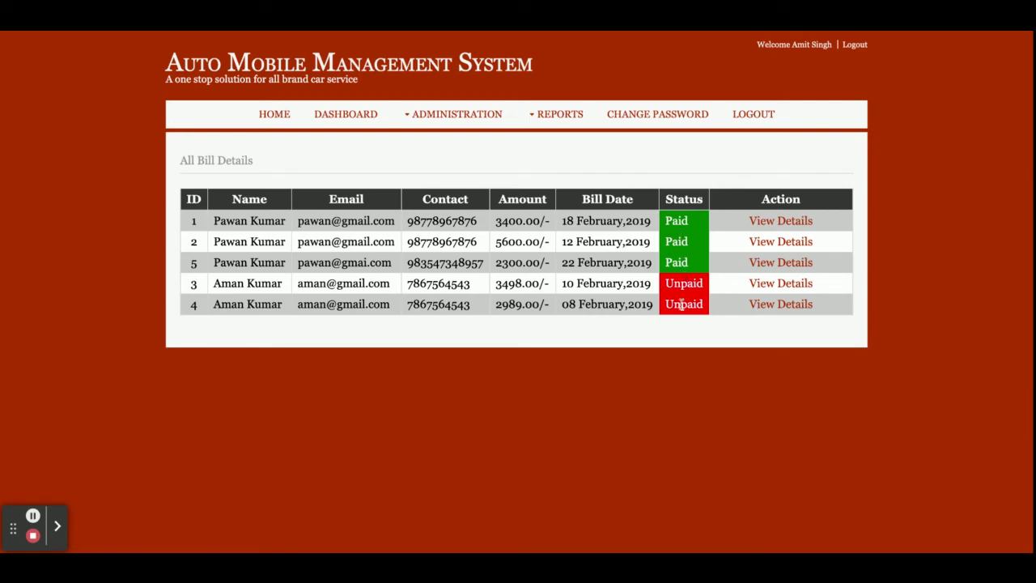
Step: View the details of bill 1, then bring up the Change Password Form
{"action": "left_click", "coordinate": [804, 227]}
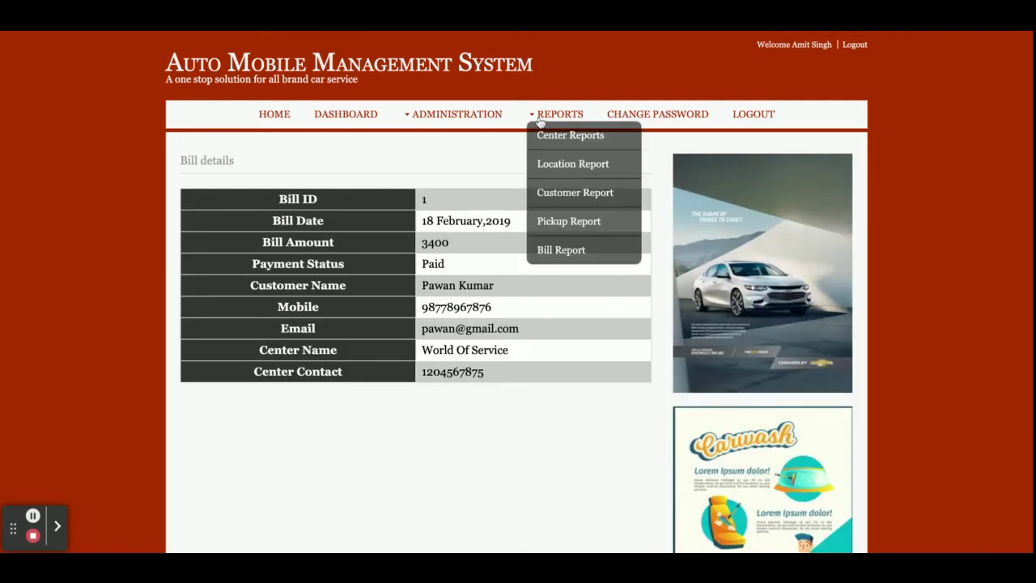
{"action": "left_click", "coordinate": [648, 121]}
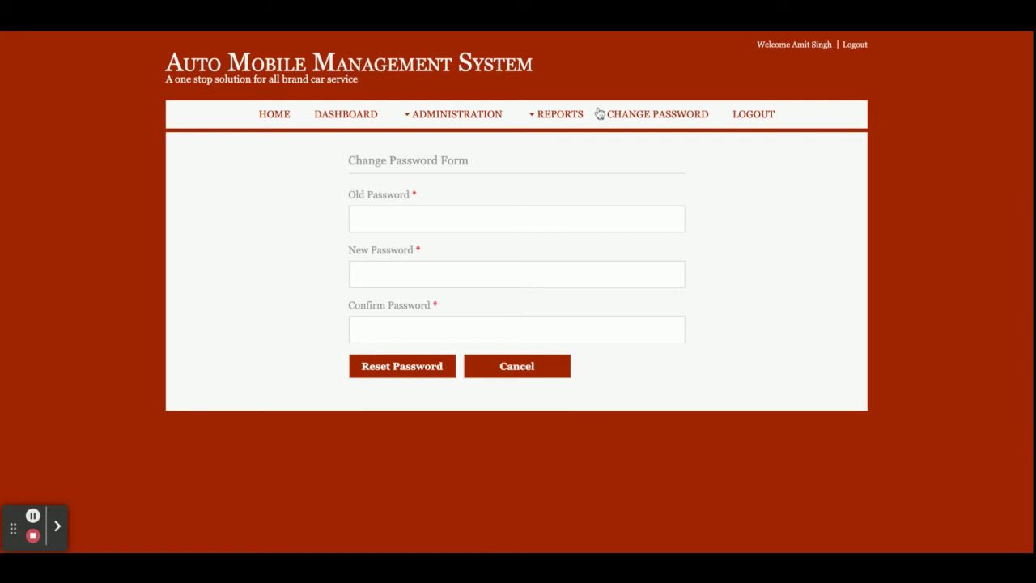
Step: Log out of admin and sign in as a customer using the saved autofill username
{"action": "left_click", "coordinate": [761, 118]}
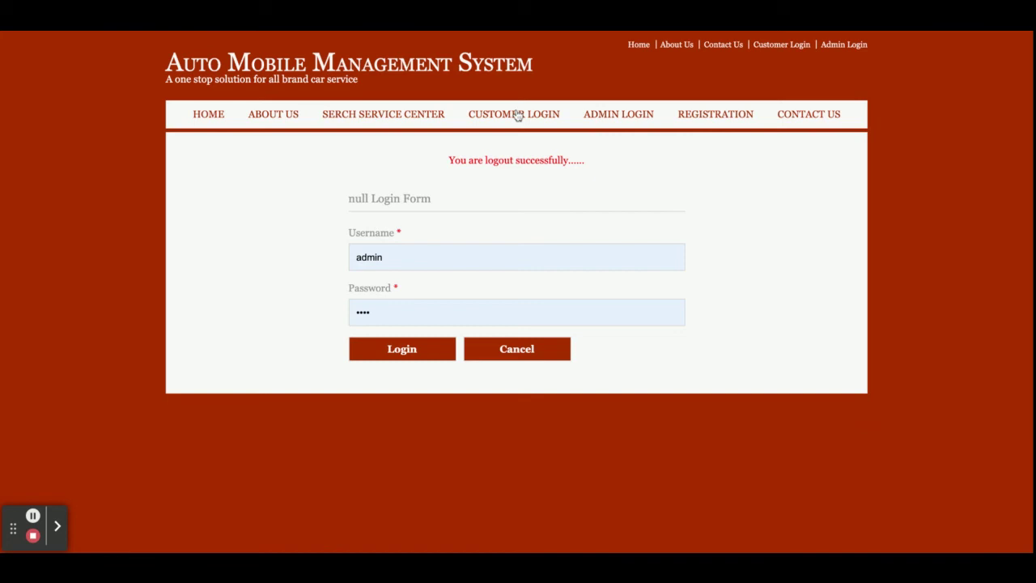
{"action": "double_click", "coordinate": [427, 244]}
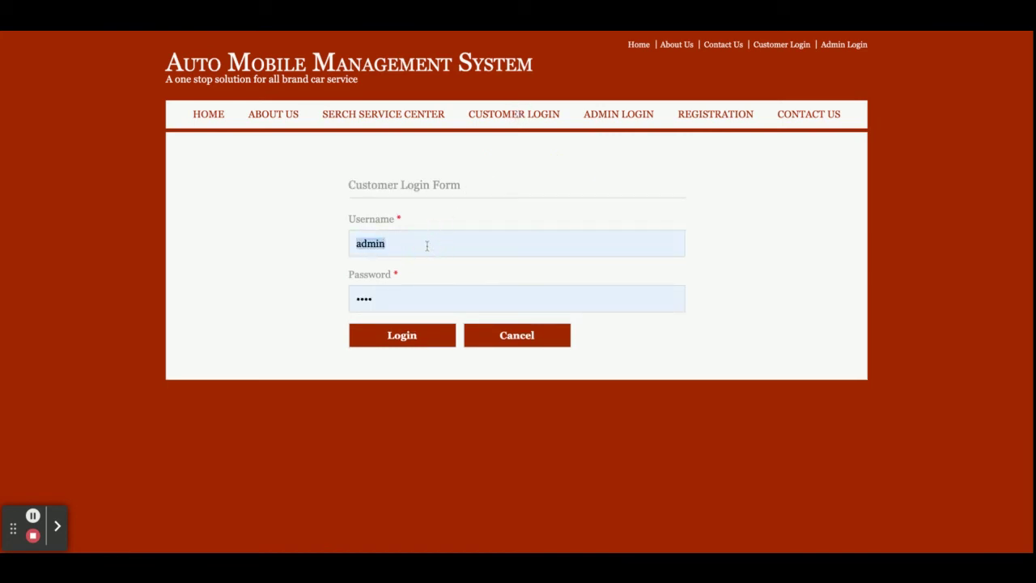
{"action": "type", "text": "a"}
{"action": "key", "text": "Down"}
{"action": "key", "text": "Down"}
{"action": "key", "text": "Return"}
{"action": "key", "text": "Return"}
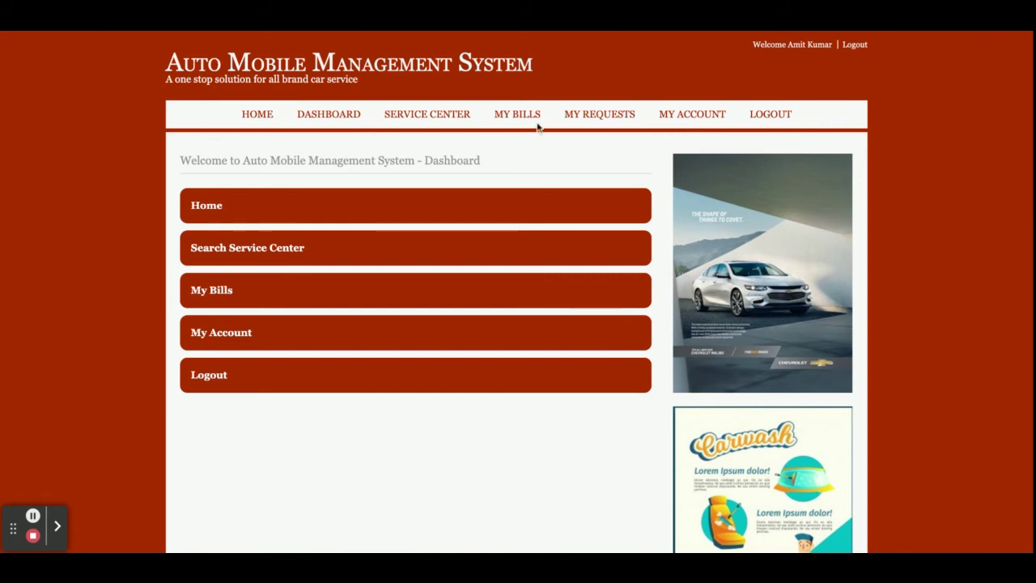
Step: Choose Guddu Auto Service Centre from the service center list and start a pickup request
{"action": "left_click", "coordinate": [449, 118]}
{"action": "scroll", "coordinate": [570, 353], "scroll_direction": "down", "scroll_amount": 1}
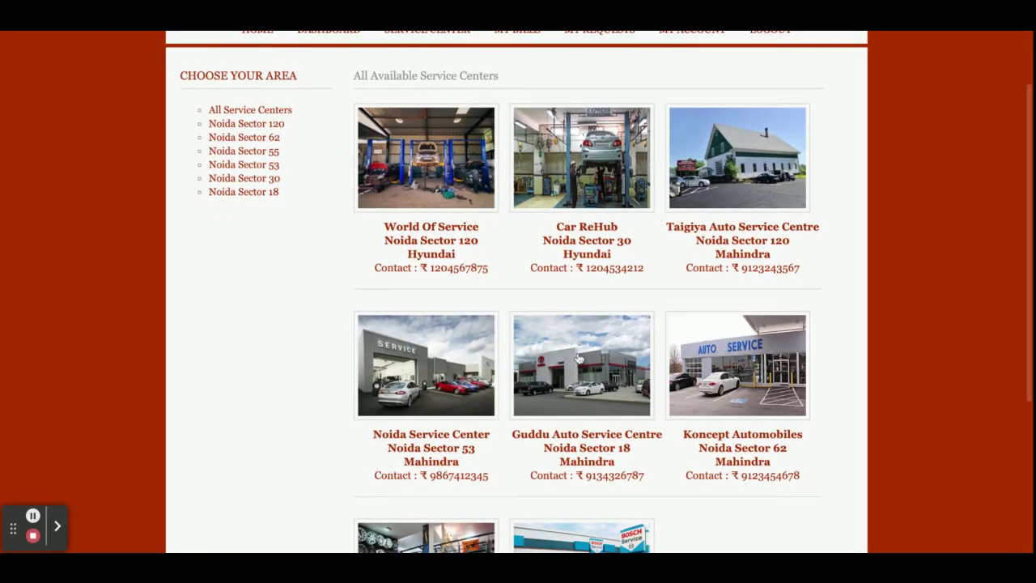
{"action": "left_click", "coordinate": [580, 359]}
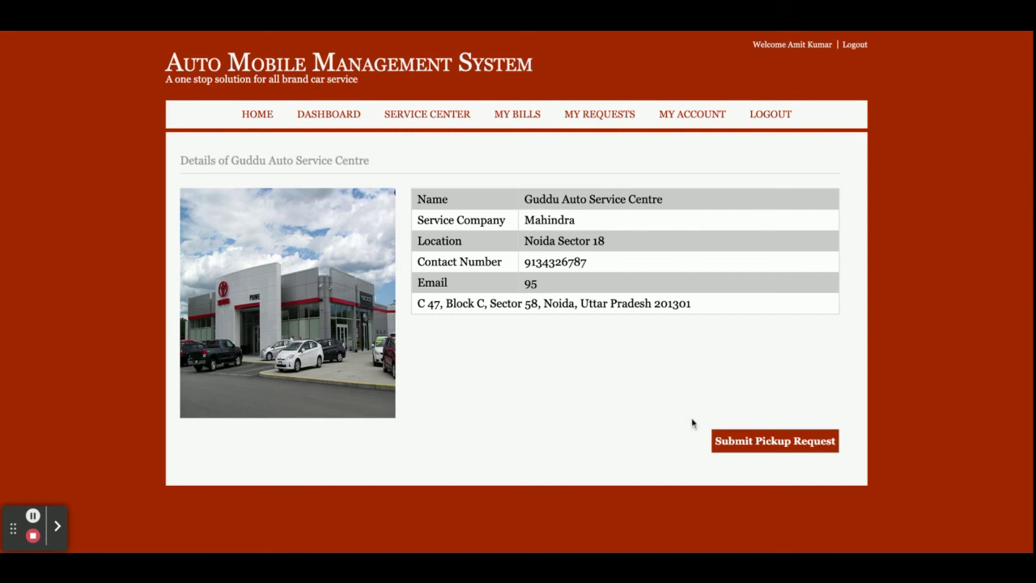
{"action": "left_click", "coordinate": [739, 451]}
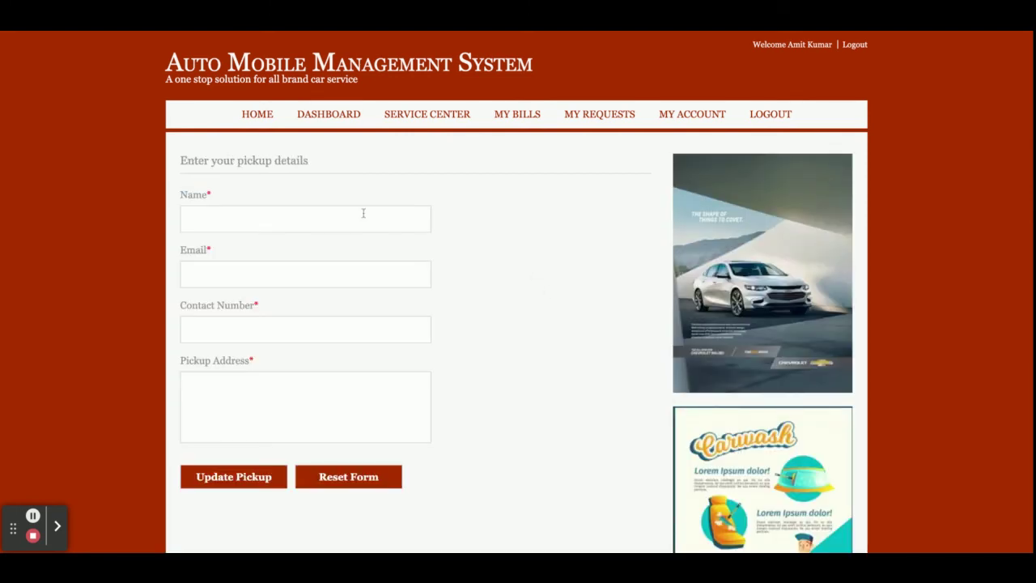
Step: Enter the customer's e-mail, contact number and address, and submit the pickup, confirmed as ID 8
{"action": "type", "text": "Kausha"}
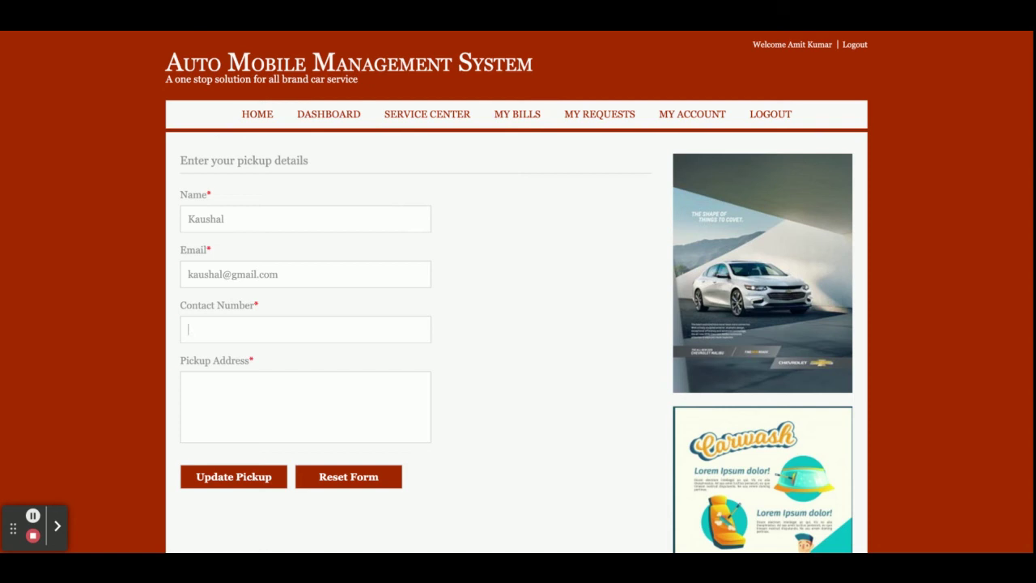
{"action": "type", "text": "jsahfik"}
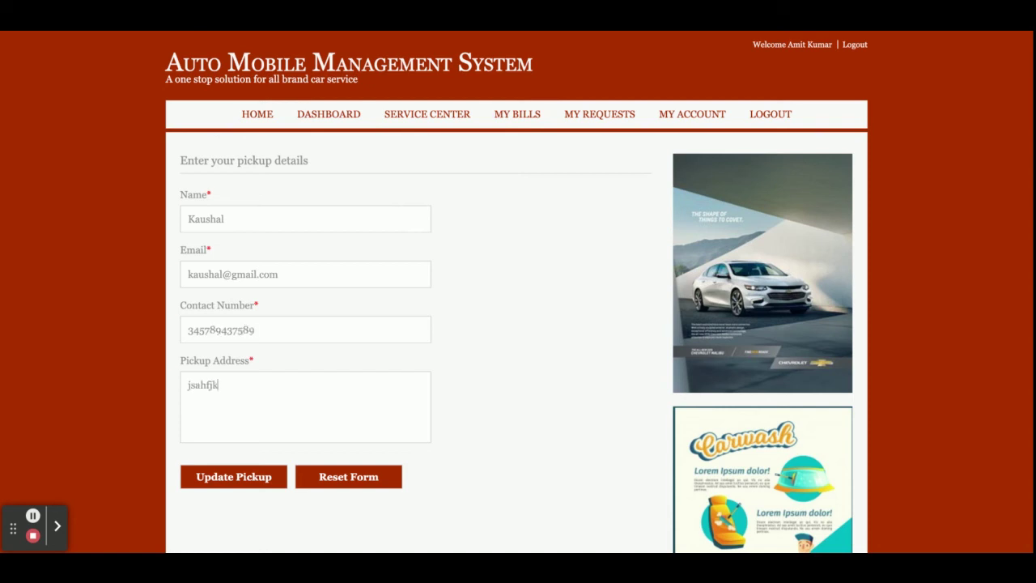
{"action": "left_click", "coordinate": [243, 479]}
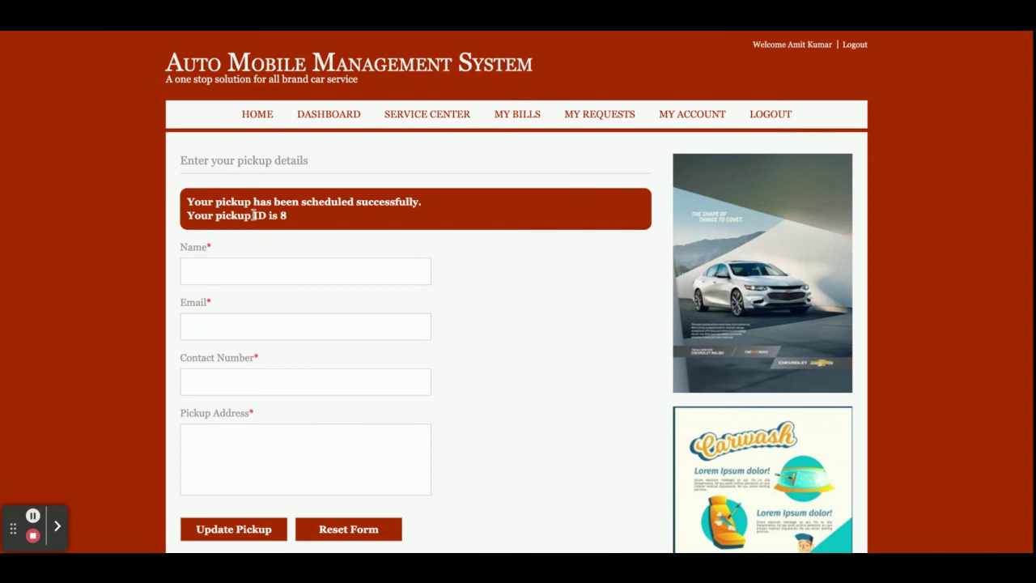
{"action": "triple_click", "coordinate": [257, 214]}
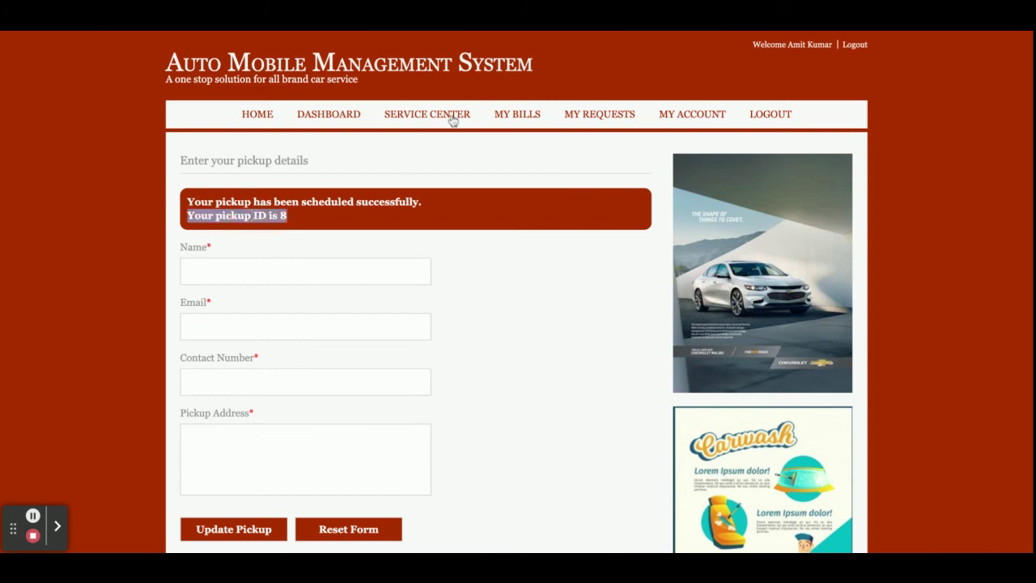
Step: Check pickup request 8's details, the customer's bills and account, then log out to the home page
{"action": "left_click", "coordinate": [607, 119]}
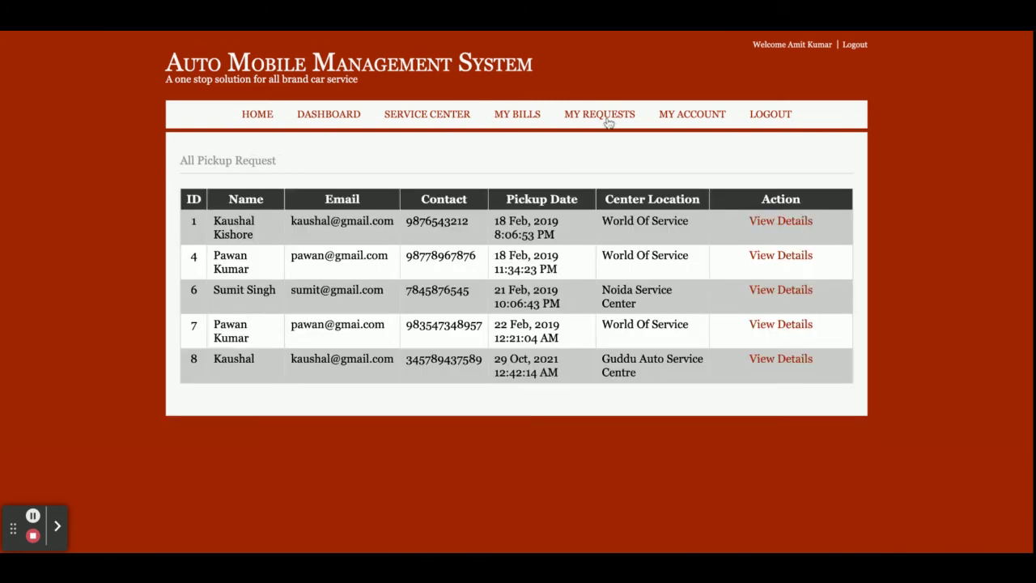
{"action": "left_click", "coordinate": [782, 360]}
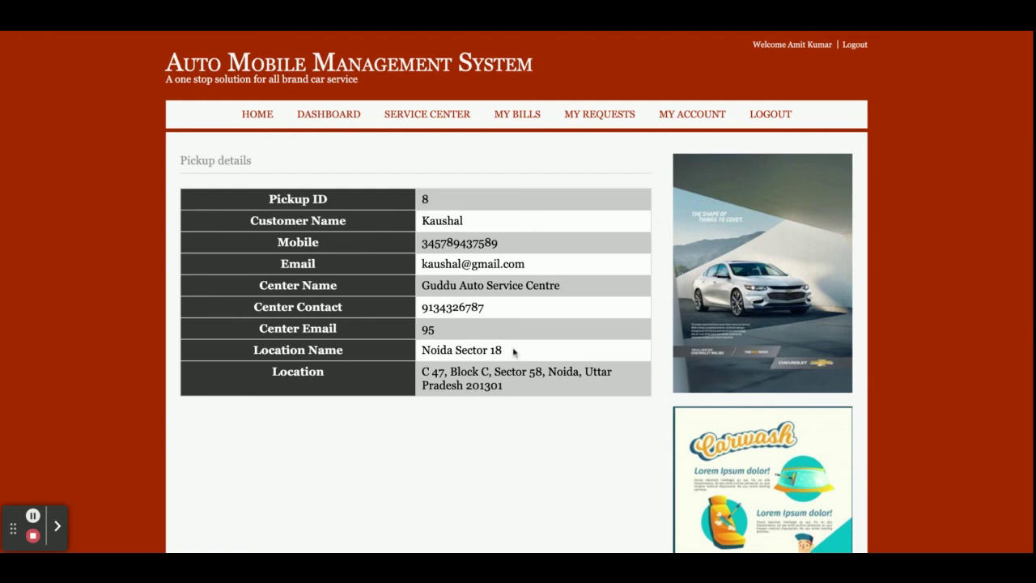
{"action": "left_click", "coordinate": [523, 117]}
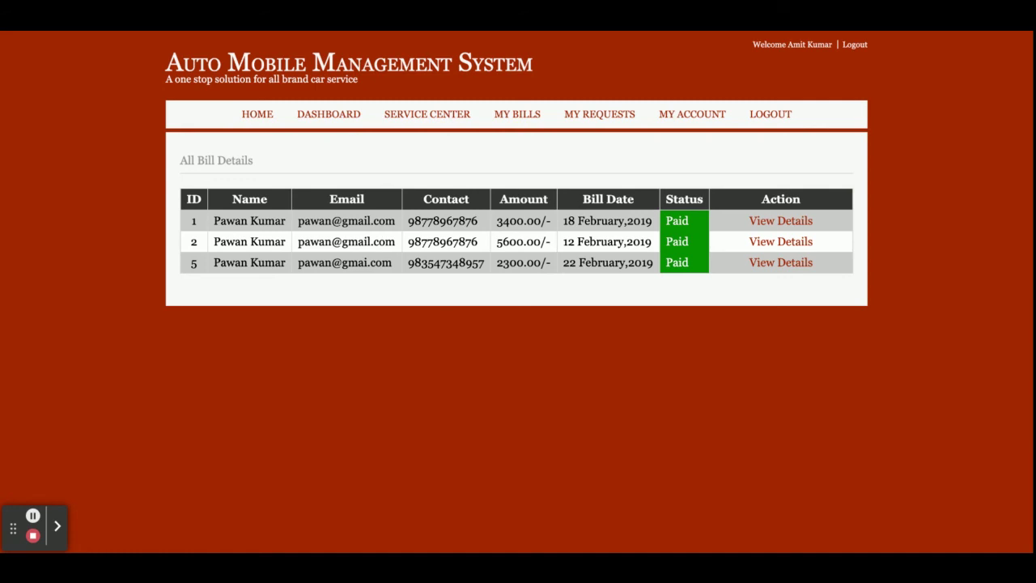
{"action": "left_click", "coordinate": [706, 115]}
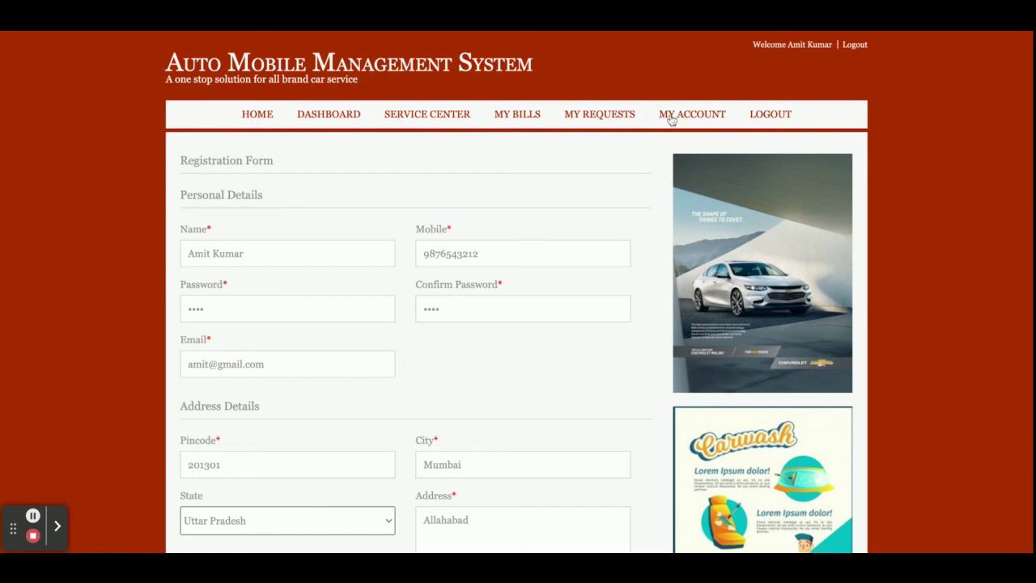
{"action": "left_click", "coordinate": [777, 122]}
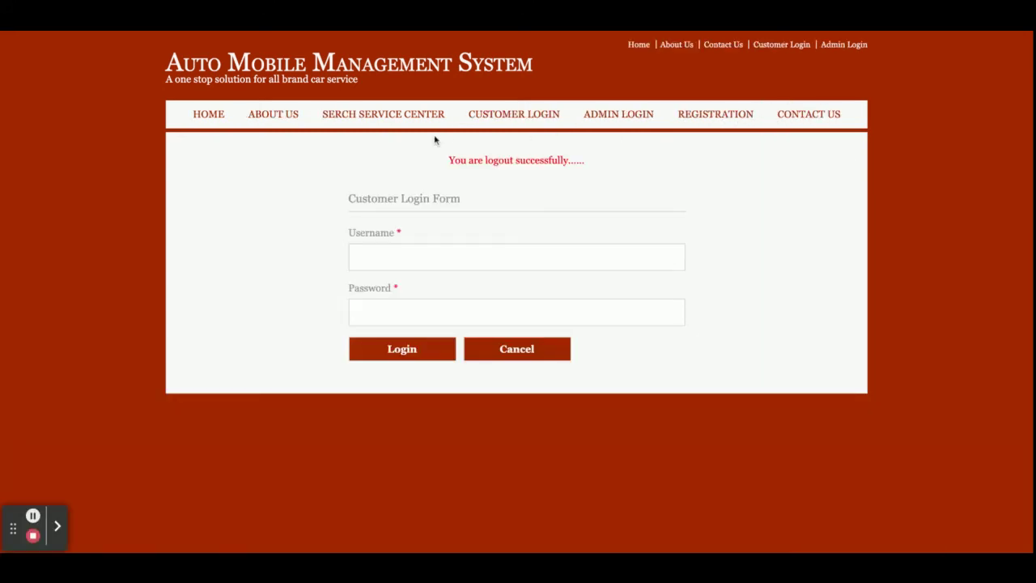
{"action": "left_click", "coordinate": [209, 115]}
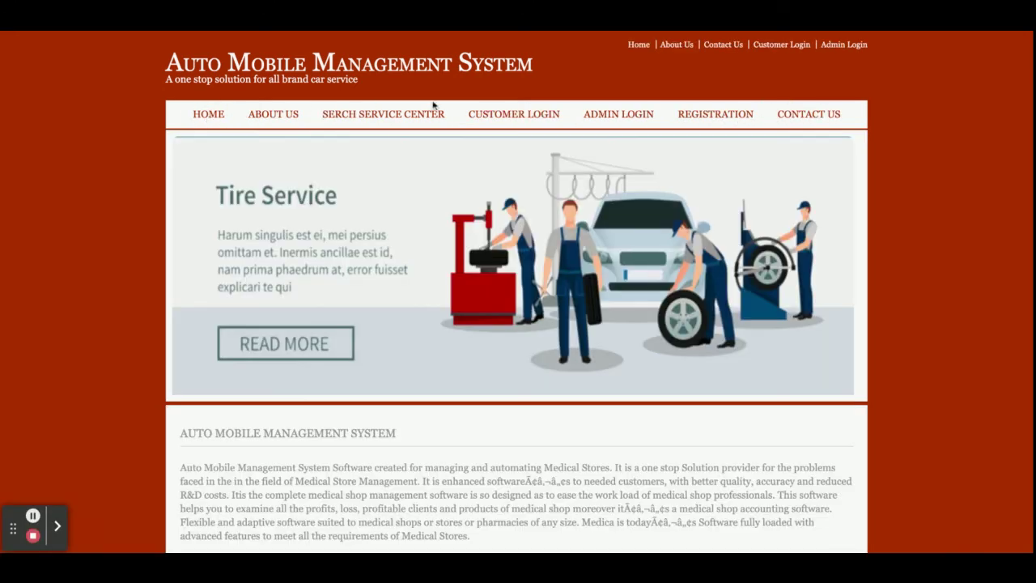